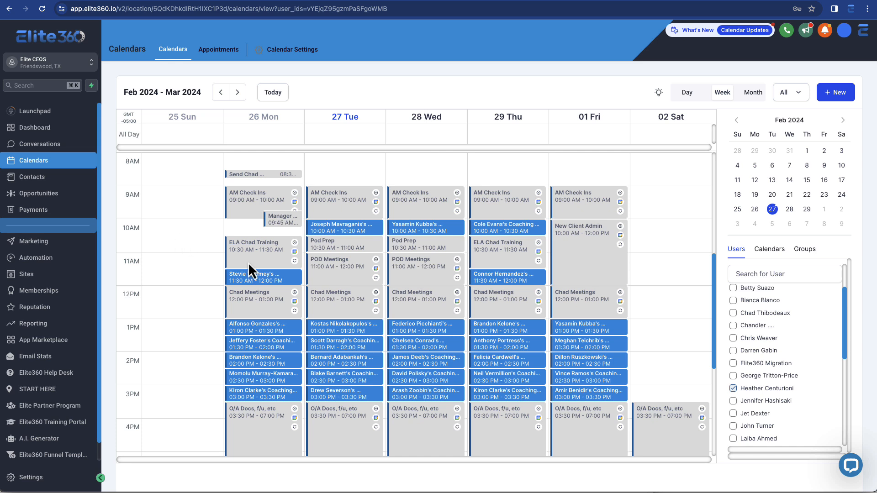
Open the Calendar Settings page from the calendar week view
scroll(805, 391, "up", 2)
scroll(809, 366, "down", 5)
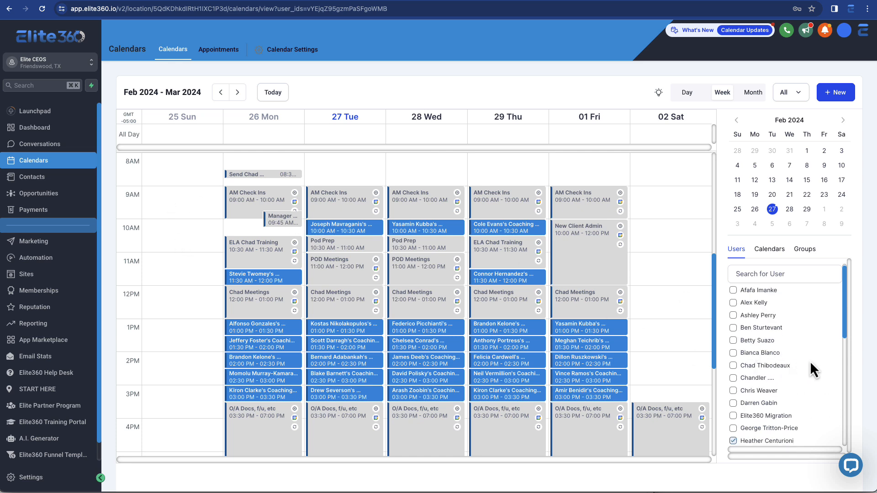
scroll(802, 366, "up", 3)
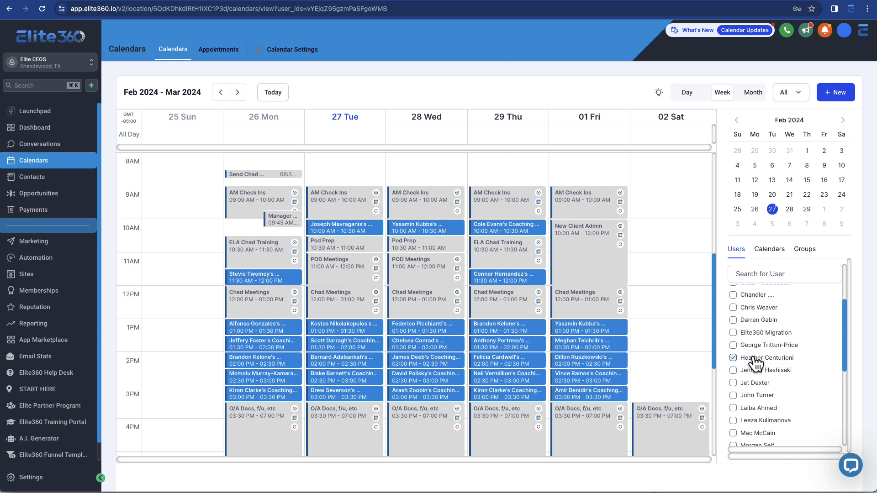
scroll(465, 308, "down", 1)
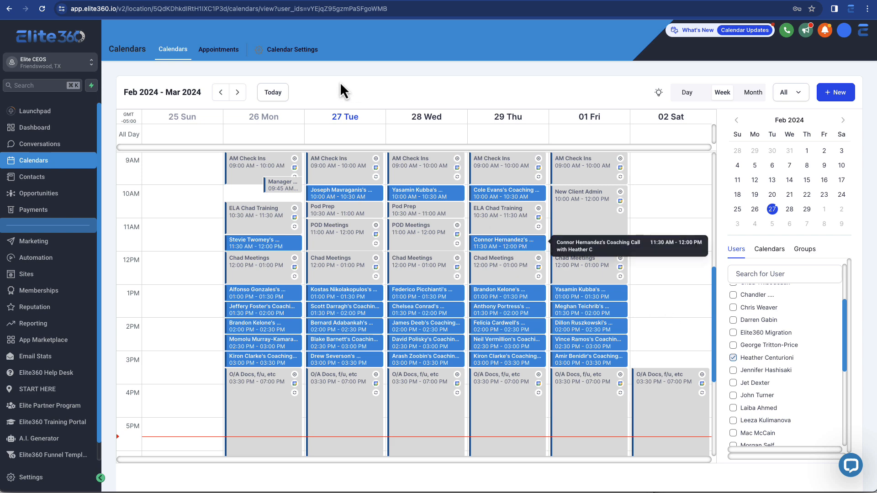
left_click(308, 51)
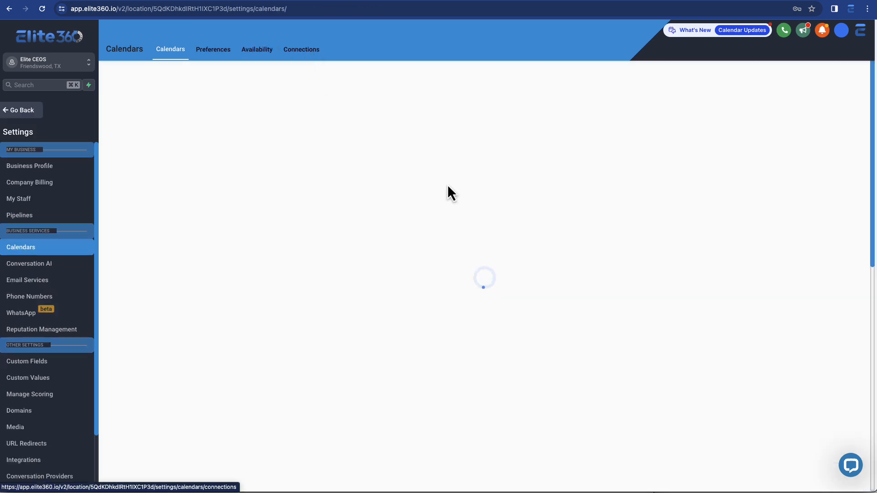
Review the list of existing calendars with their groups, durations and types
scroll(375, 261, "down", 3)
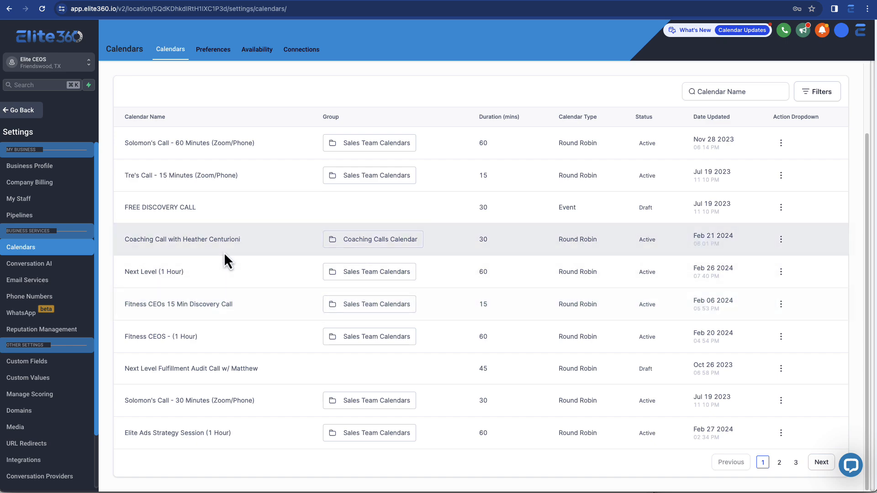
scroll(246, 279, "up", 3)
scroll(246, 288, "down", 3)
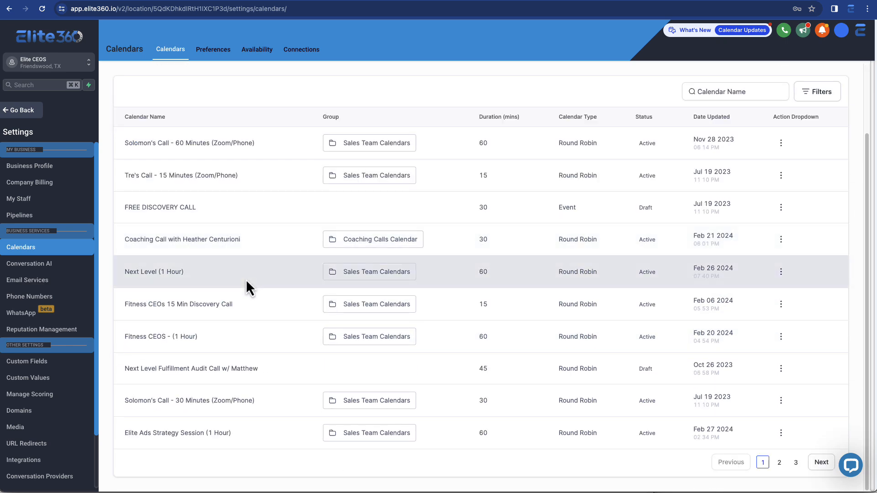
scroll(248, 279, "up", 3)
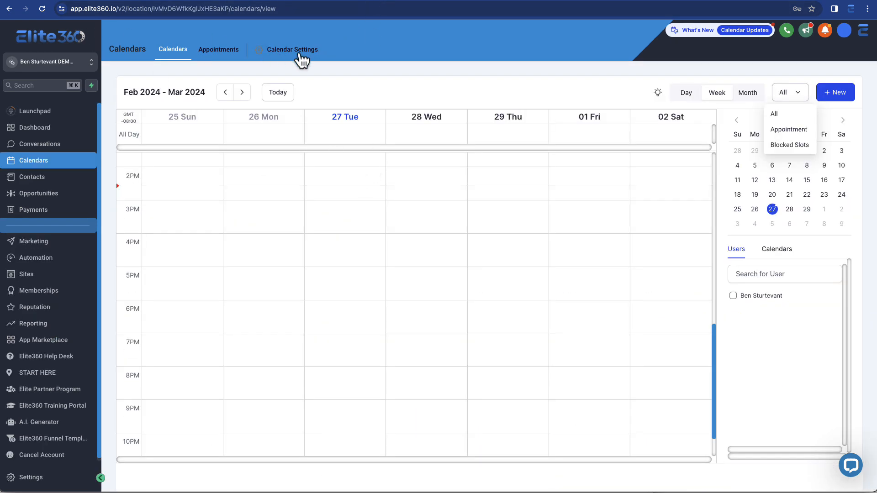
Open the 15 Min. Discovery Call calendar for editing from the calendar settings list
left_click(299, 52)
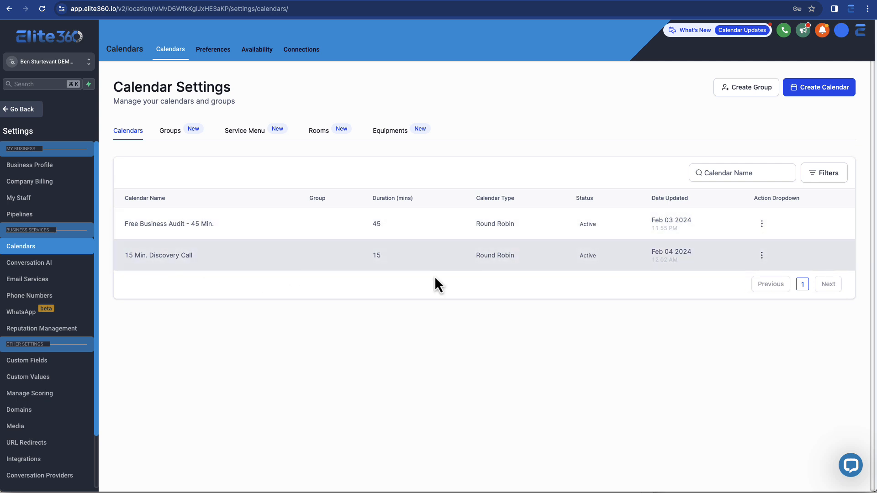
left_click(760, 256)
left_click(750, 276)
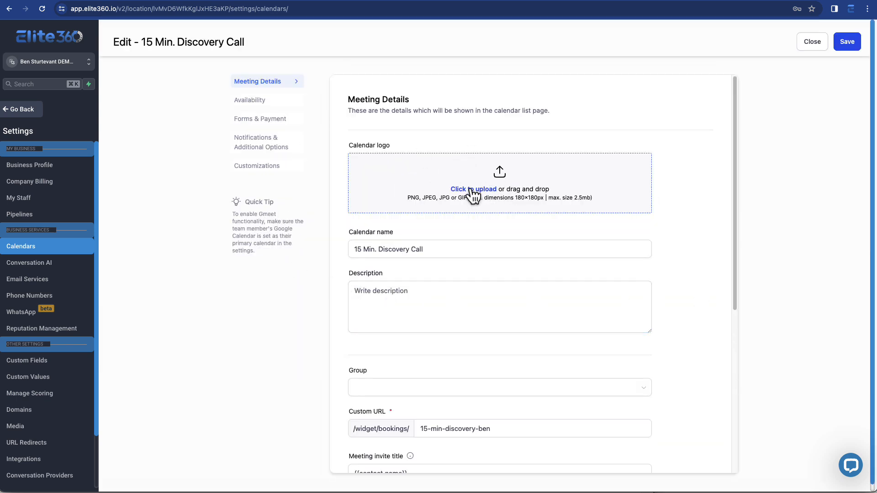
Review the meeting details, including the custom URL, meeting invite title and team member settings
scroll(391, 146, "down", 3)
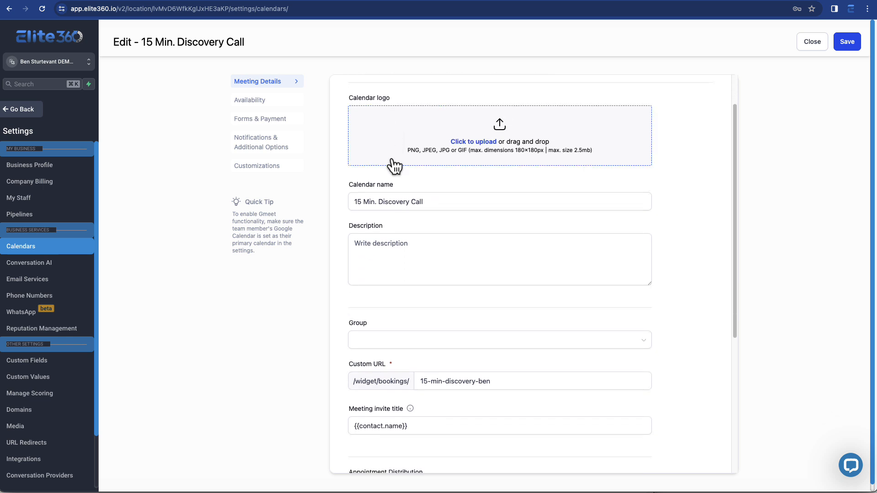
left_click_drag(503, 286, 420, 286)
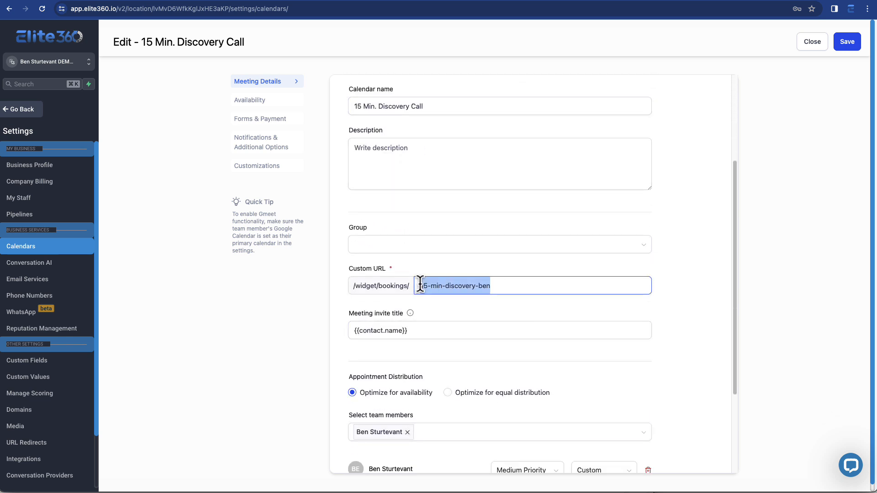
scroll(366, 274, "down", 3)
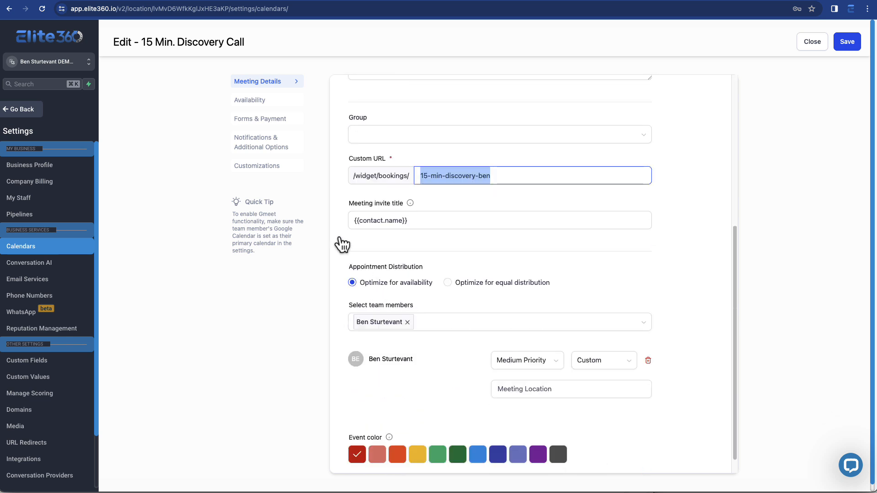
left_click(423, 221)
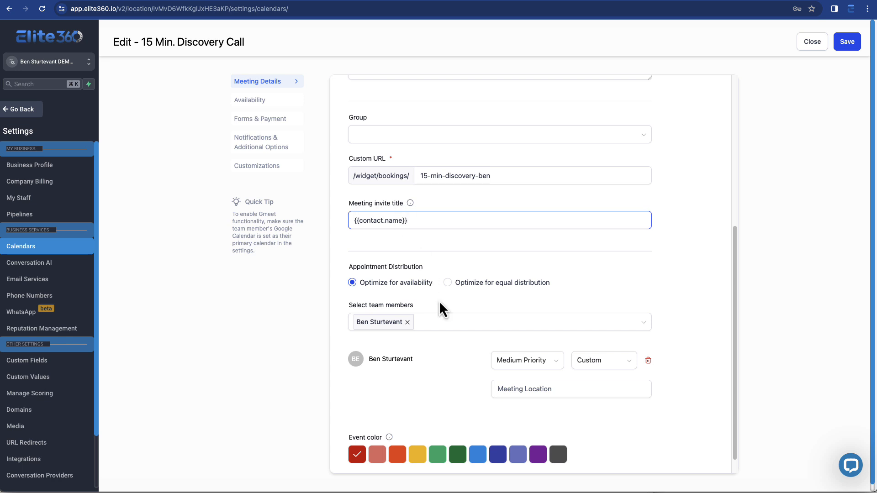
scroll(440, 300, "up", 5)
Open the Availability section and review the weekly available hours
left_click(265, 100)
scroll(454, 230, "down", 1)
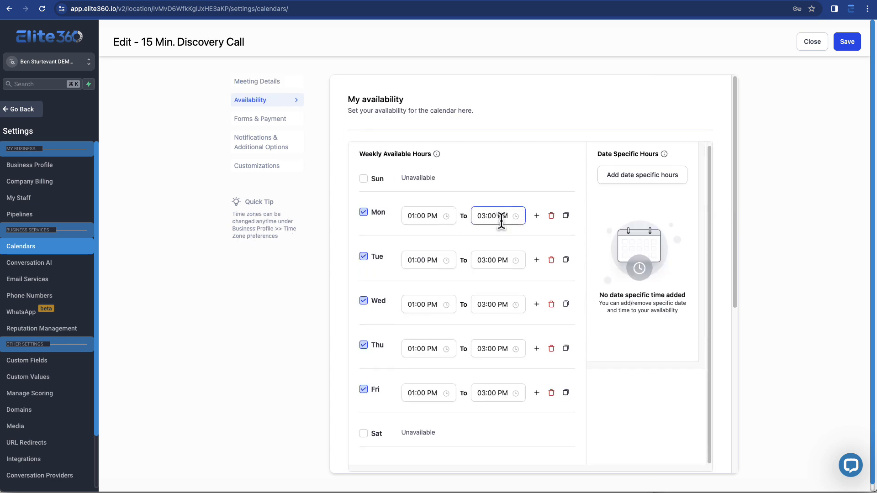
scroll(465, 235, "down", 1)
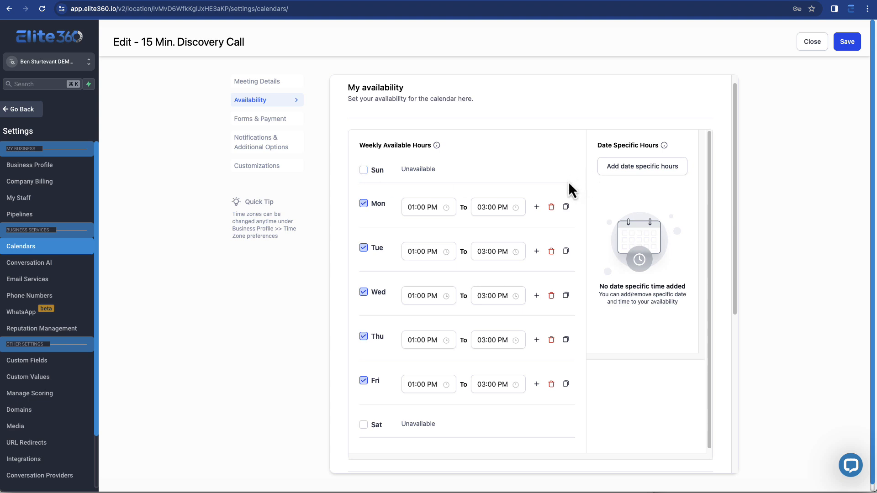
scroll(486, 224, "up", 1)
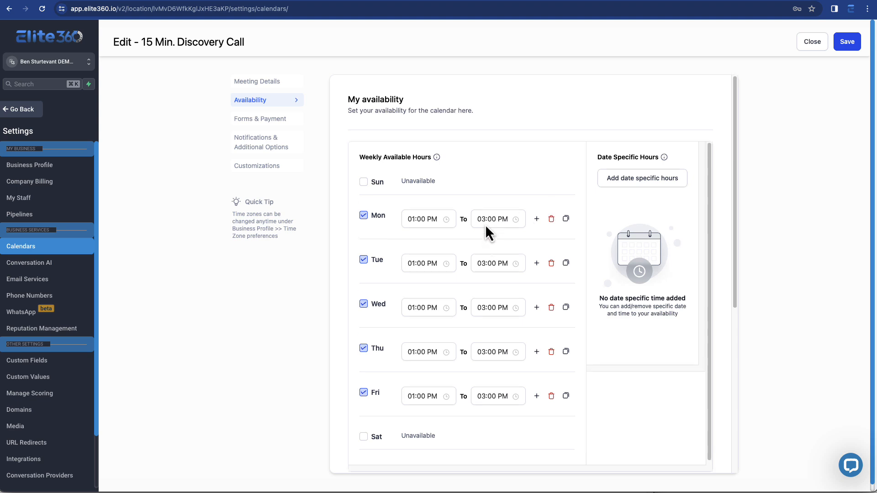
Open Forms & Payment and review the form choices, confirmation page and Facebook pixel ID field
left_click(271, 127)
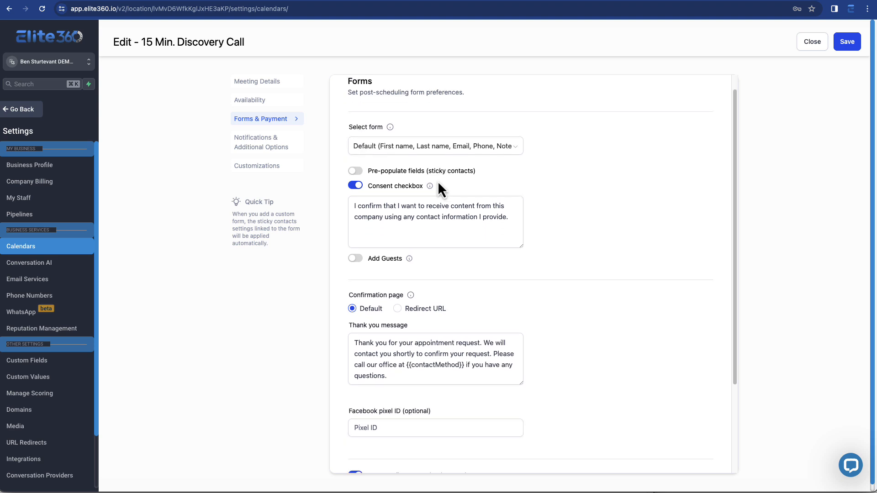
left_click(413, 165)
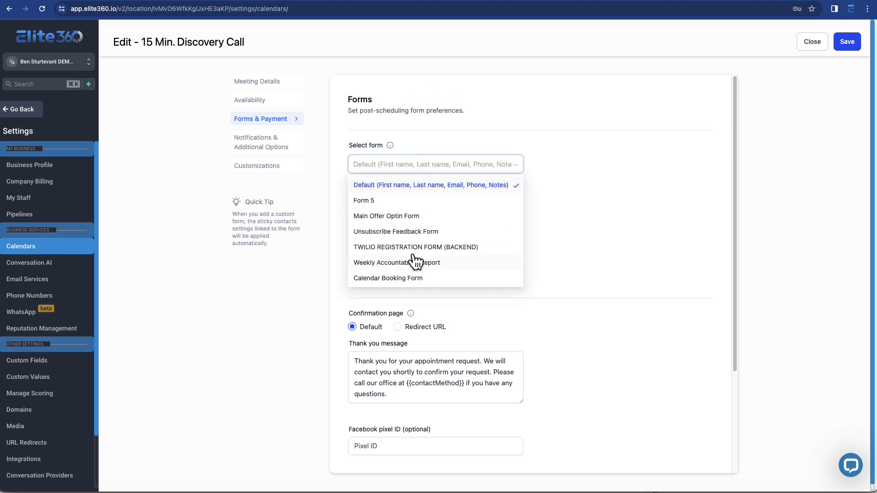
left_click(565, 168)
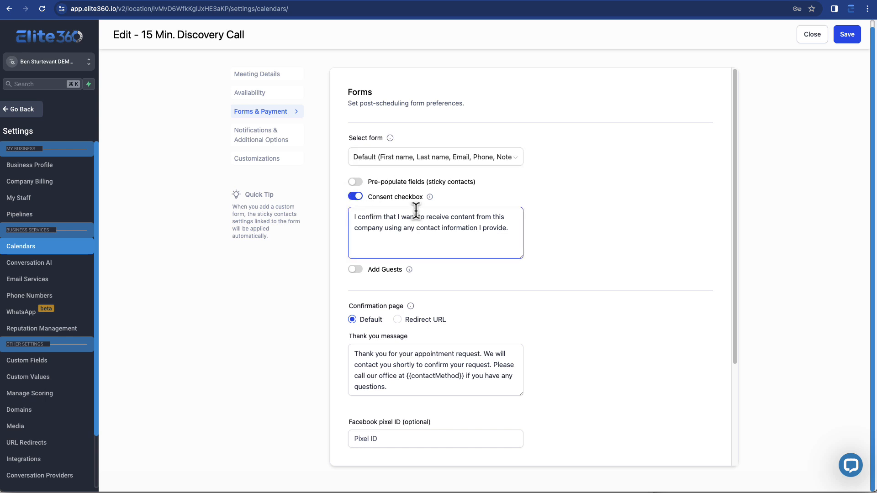
scroll(477, 235, "down", 3)
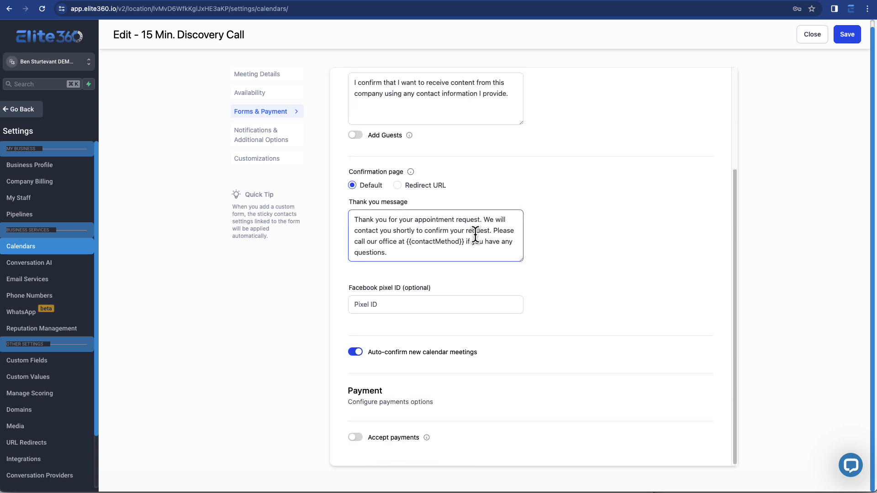
left_click(378, 305)
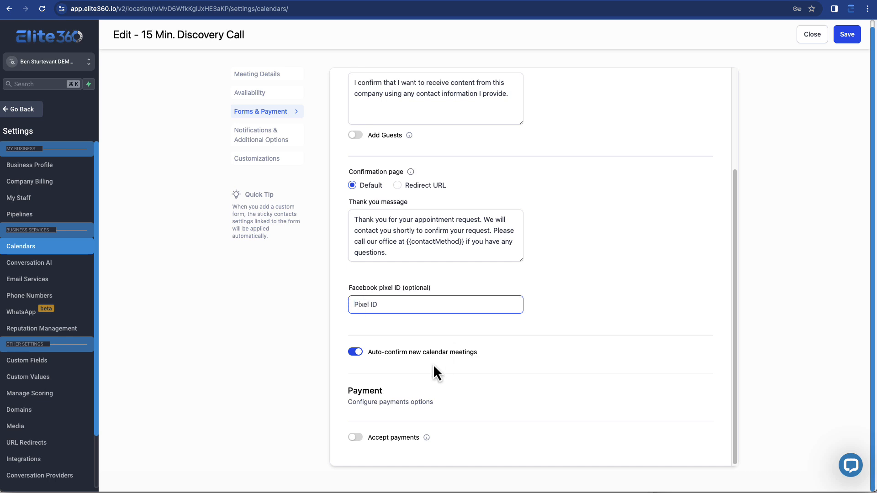
Switch Accept payments on to view the amount and description fields, then switch it off again
left_click(355, 438)
scroll(483, 417, "down", 3)
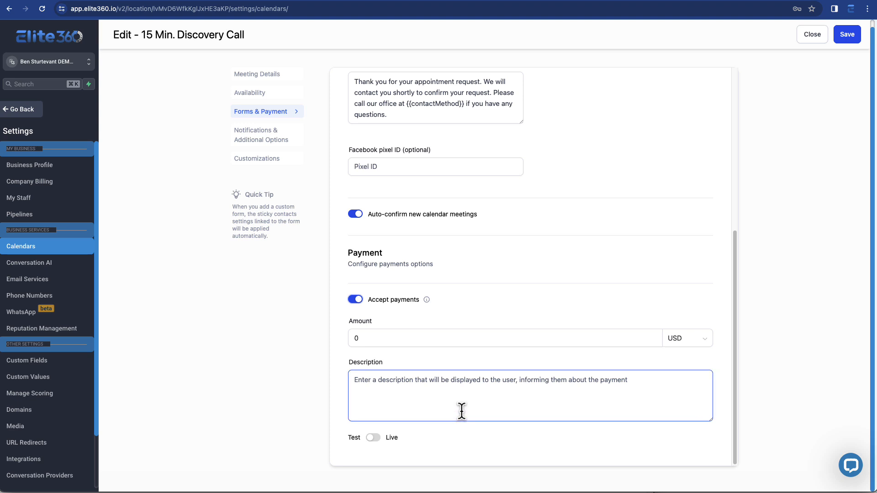
left_click(357, 299)
Open Notifications & Additional Options and review the notification recipients and cancellation settings
left_click(282, 145)
scroll(420, 222, "up", 2)
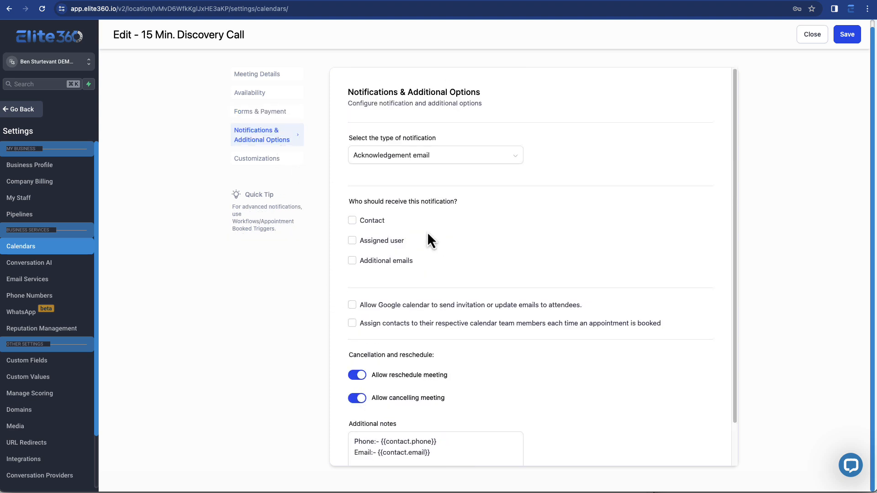
scroll(425, 245, "down", 2)
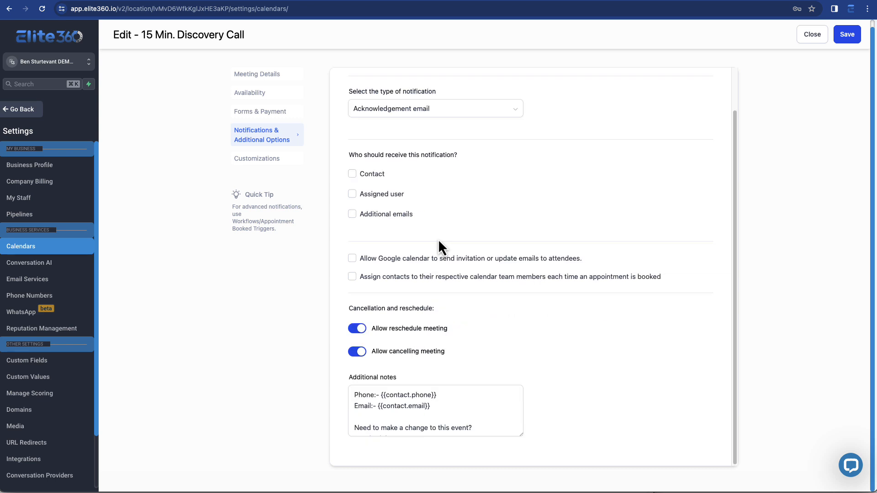
Open Customizations and review the widget style, button text and custom code options
left_click(258, 159)
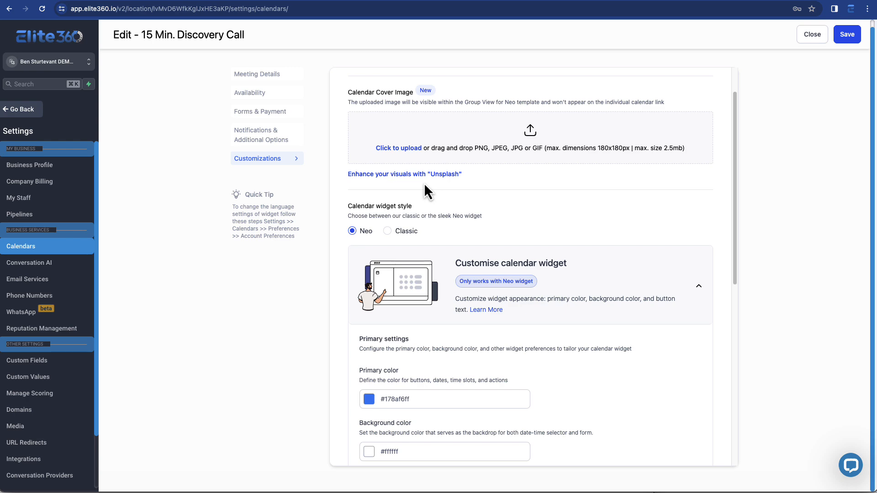
scroll(425, 190, "down", 8)
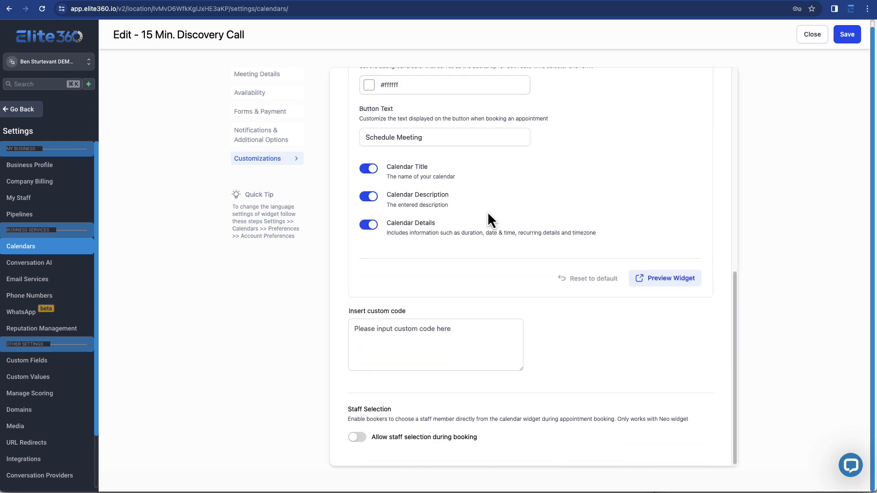
left_click_drag(350, 313, 447, 318)
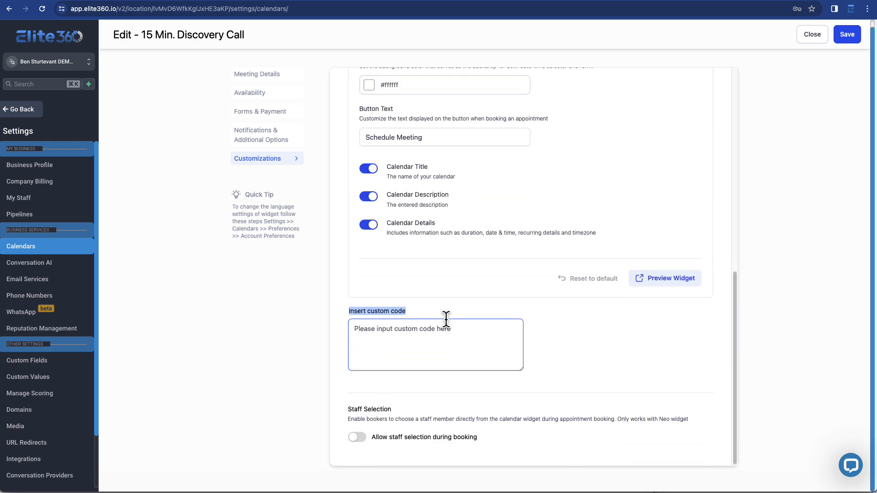
left_click(520, 323)
Preview the booking widget by choosing the 01:30 PM slot on Feb 28, 2024
left_click(670, 278)
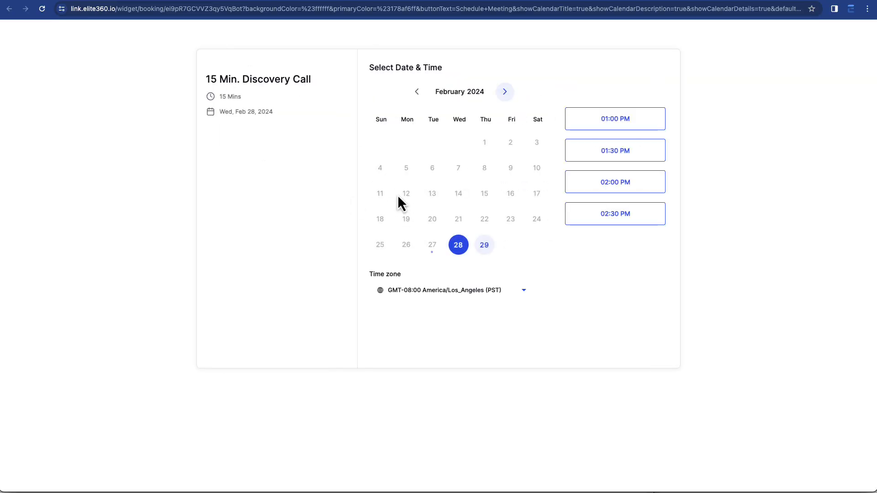
left_click(618, 157)
left_click(644, 153)
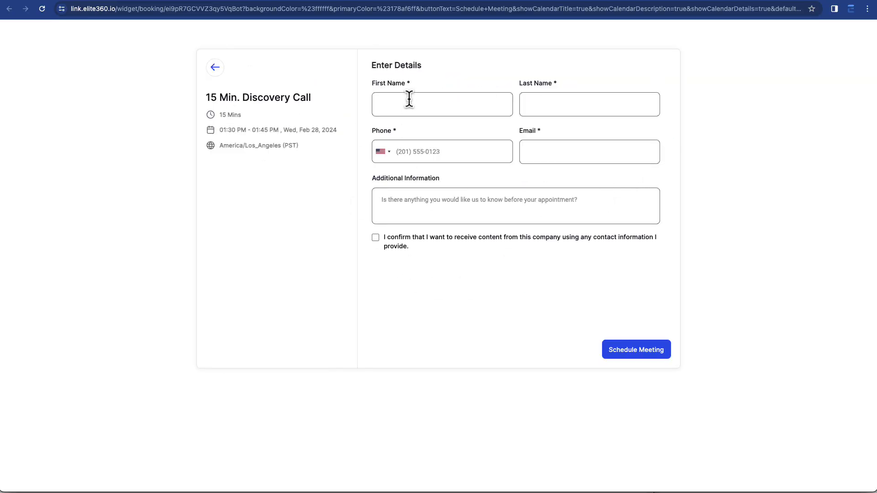
left_click(394, 4)
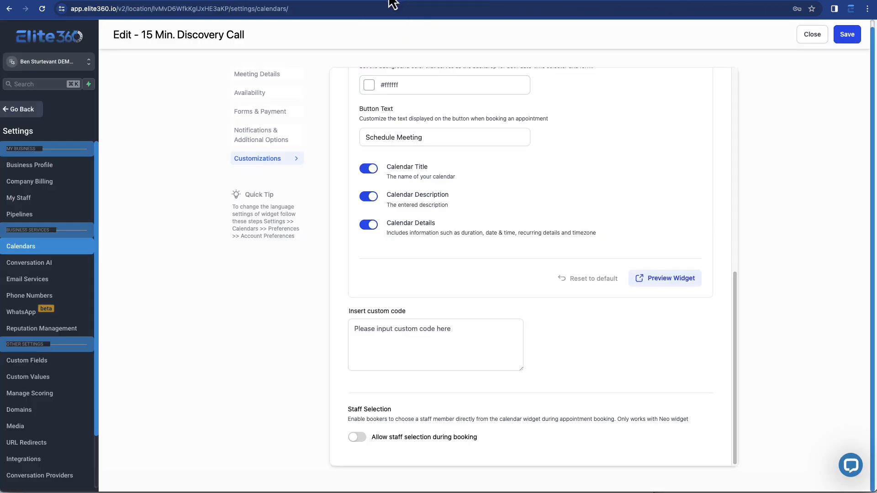
Open the Business Profile settings and review the business information fields
left_click(65, 183)
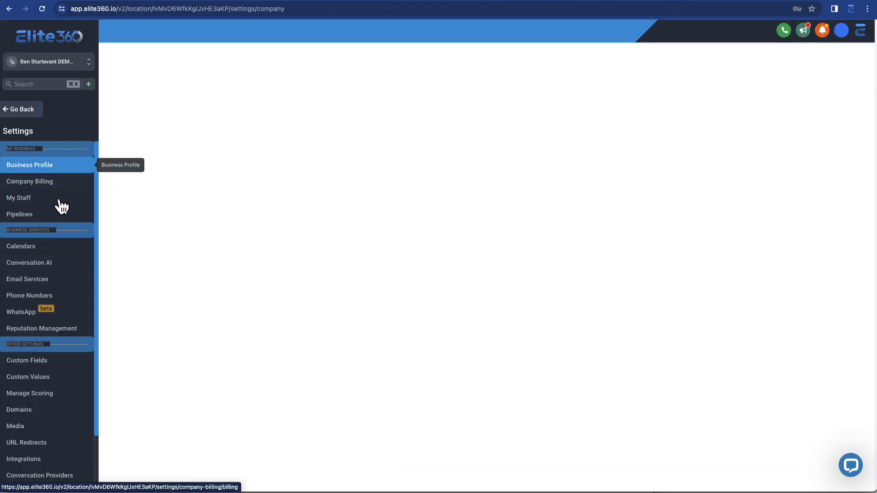
left_click(59, 200)
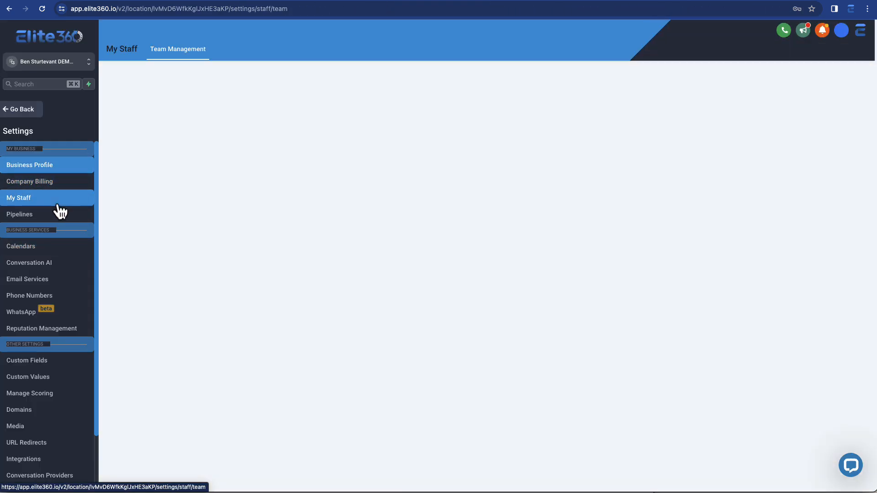
left_click(68, 168)
scroll(231, 254, "down", 5)
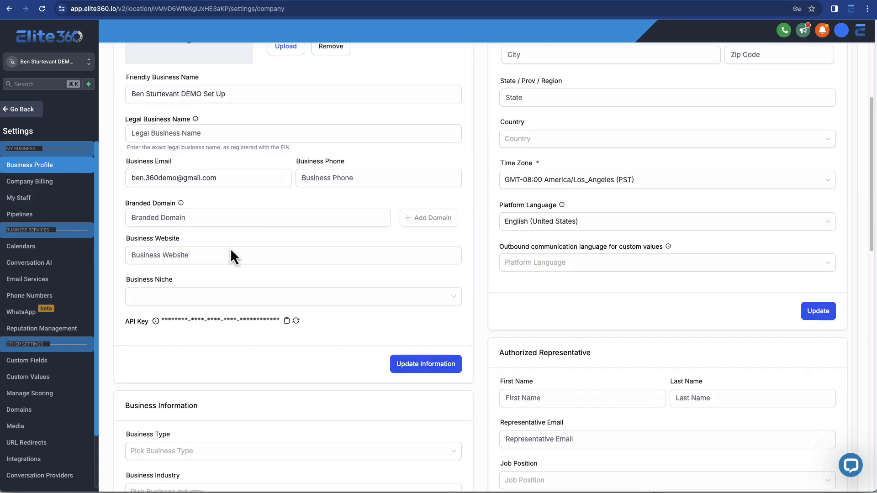
scroll(235, 256, "down", 2)
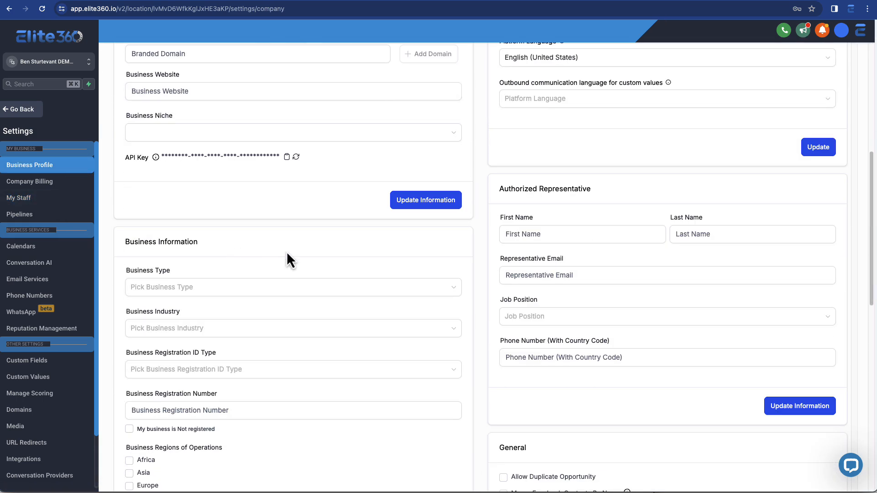
scroll(315, 265, "up", 2)
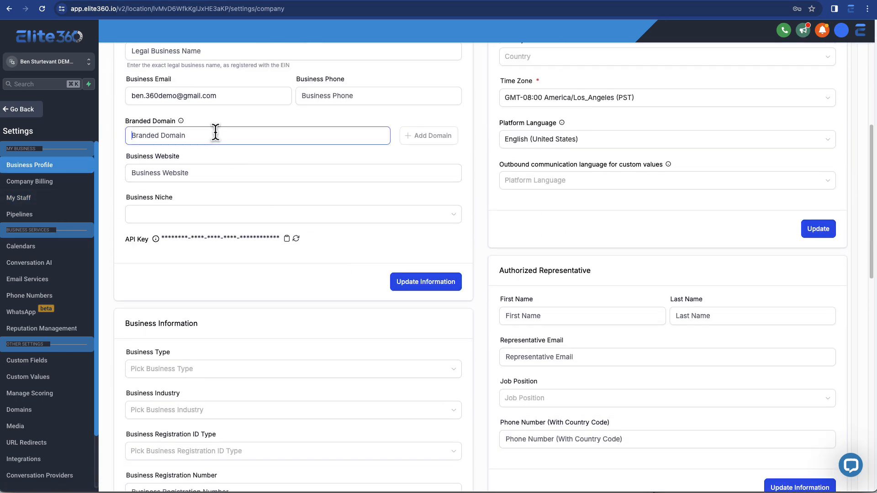
mouse_move(181, 122)
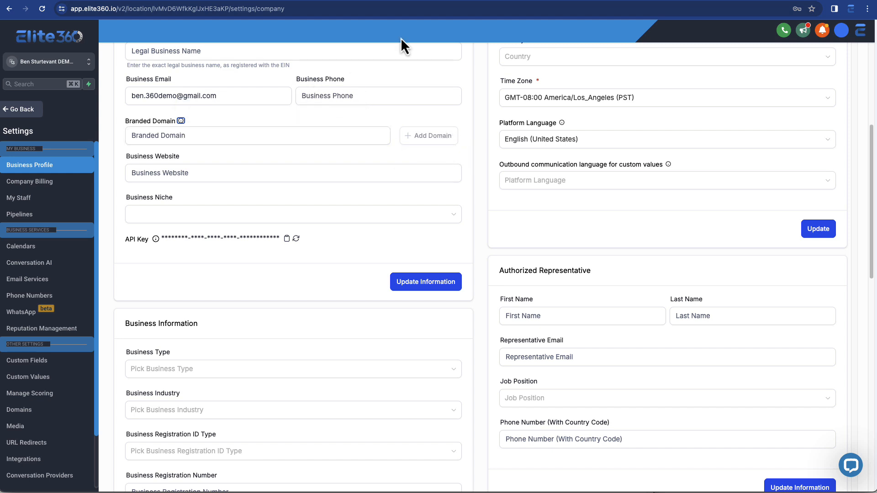
Open sharing for the 15 Min. Discovery Call calendar and copy its one-time link
left_click(69, 256)
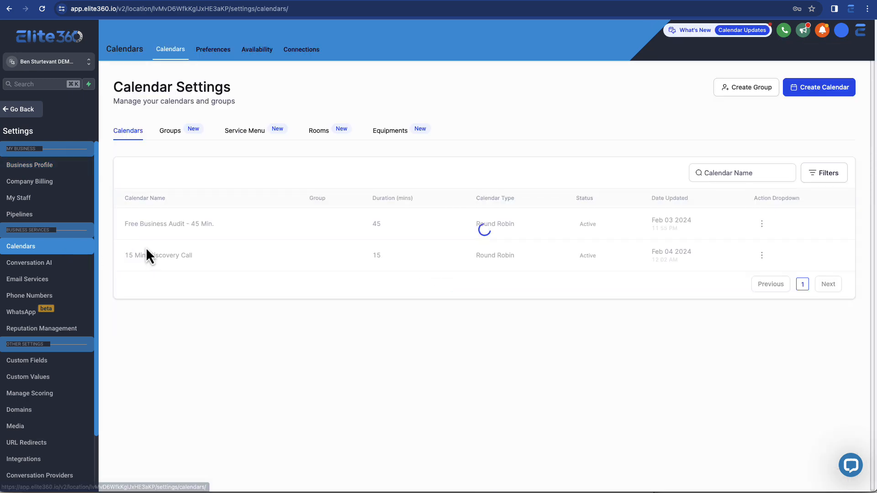
left_click(762, 256)
left_click(783, 310)
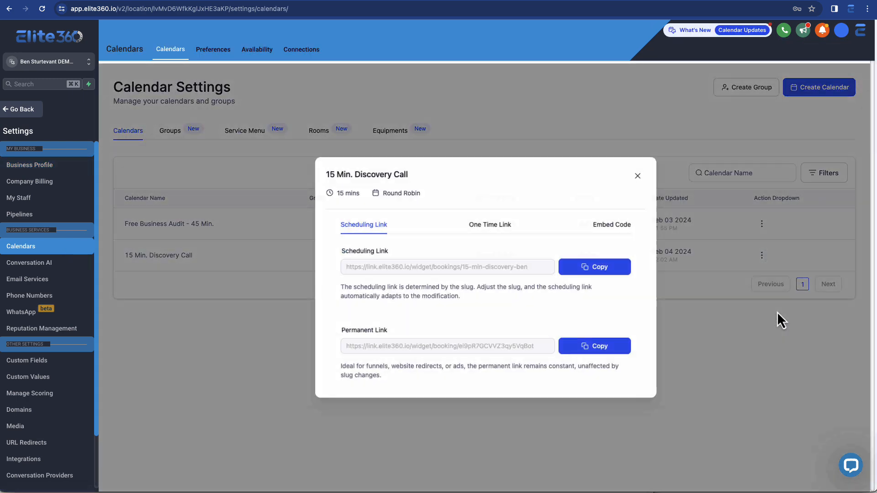
left_click(479, 229)
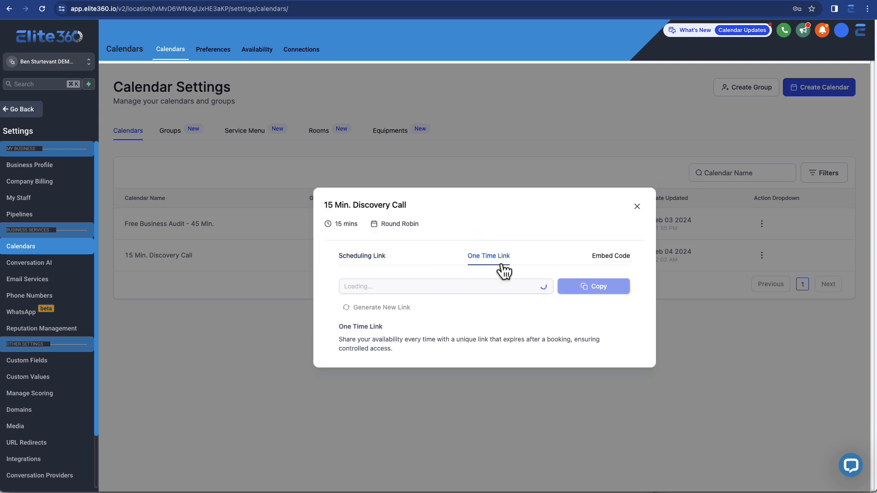
left_click(587, 291)
Open the copied one-time booking link in a new browser tab and inspect its address
right_click(364, 3)
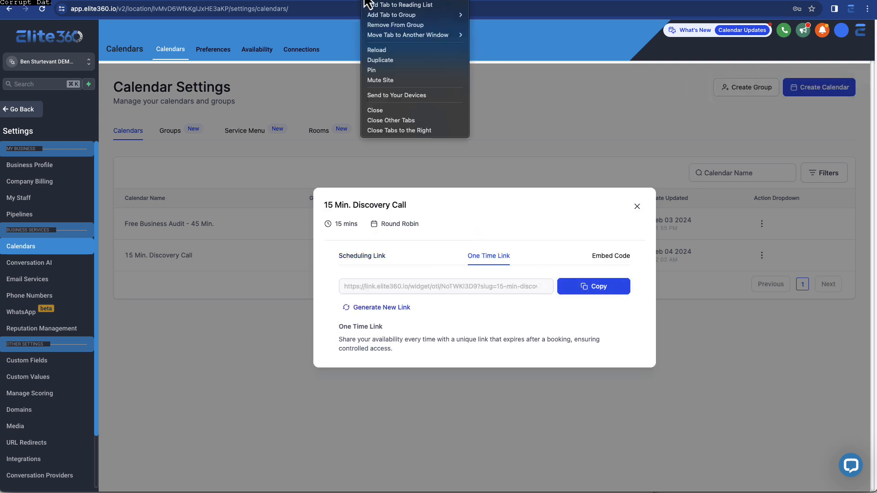
key("super+t")
key("super+v")
key("Return")
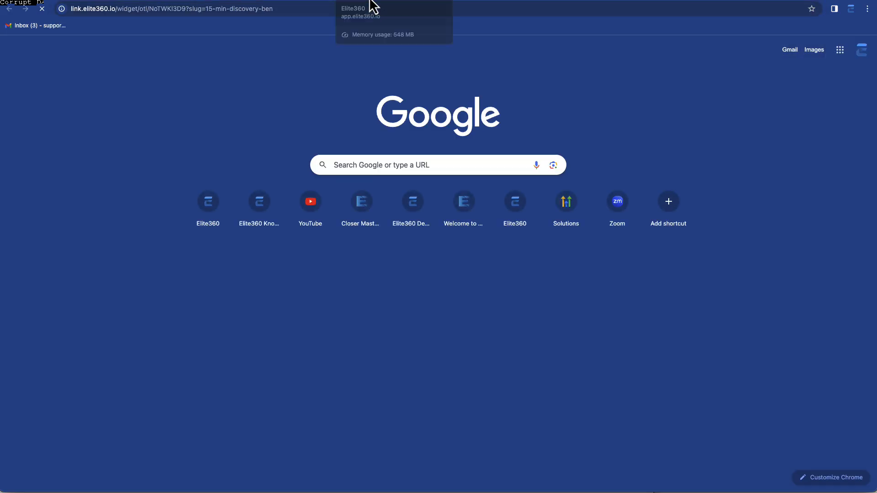
left_click(83, 10)
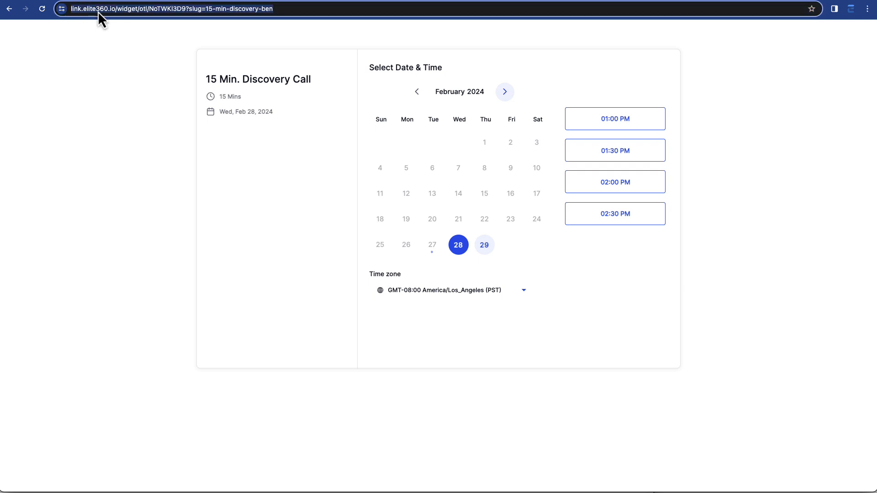
left_click(92, 9)
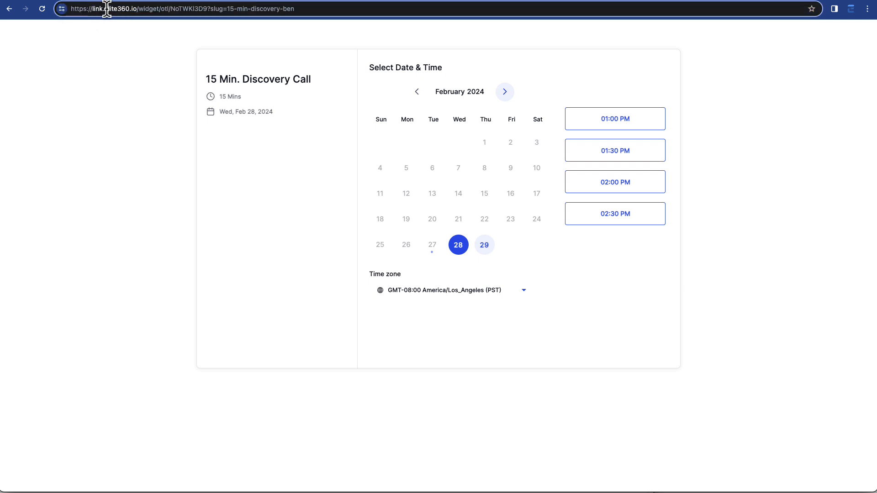
double_click(110, 9)
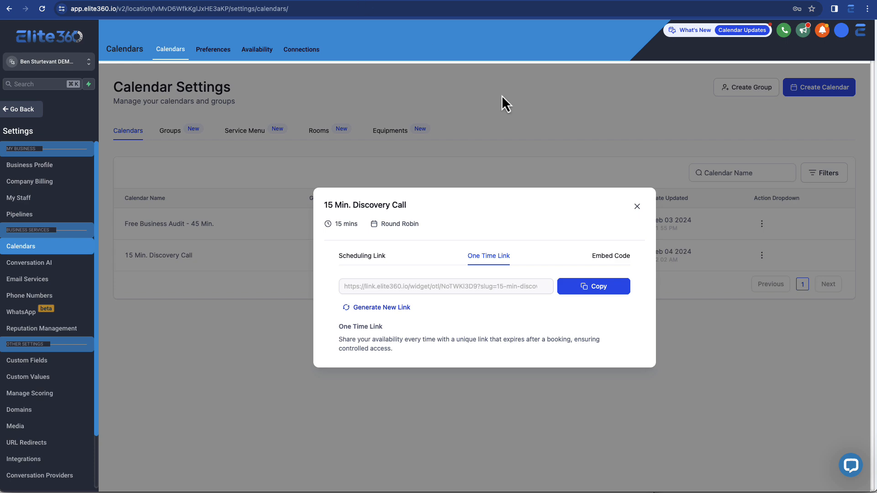
Close the share dialog, go to Sites and open the Main Offer Funnel's Step 2 - VSL page in the page builder
left_click(638, 206)
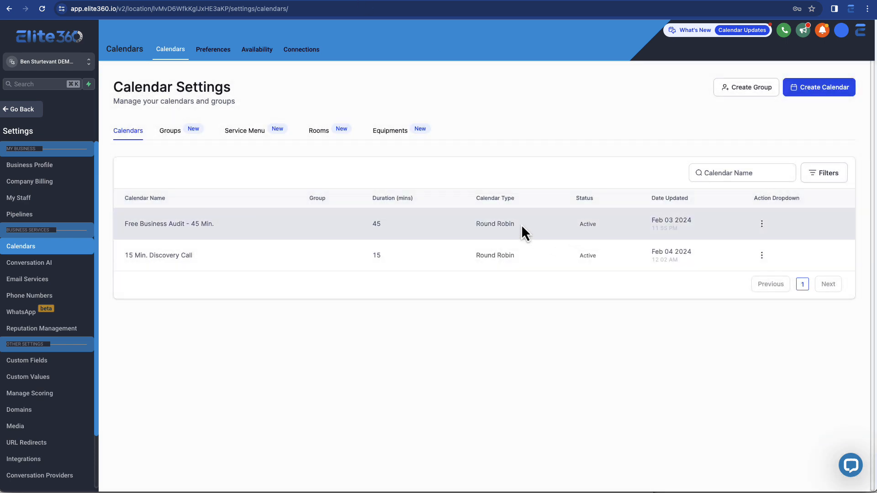
left_click(27, 109)
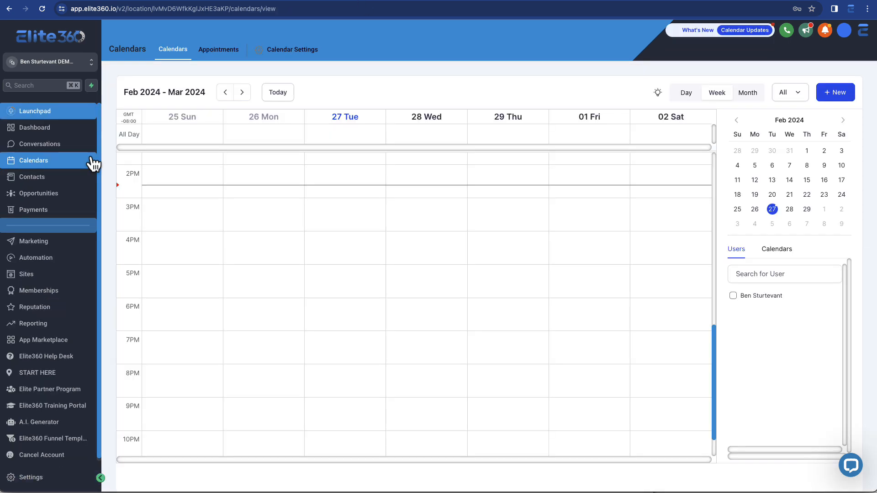
left_click(72, 292)
left_click(73, 275)
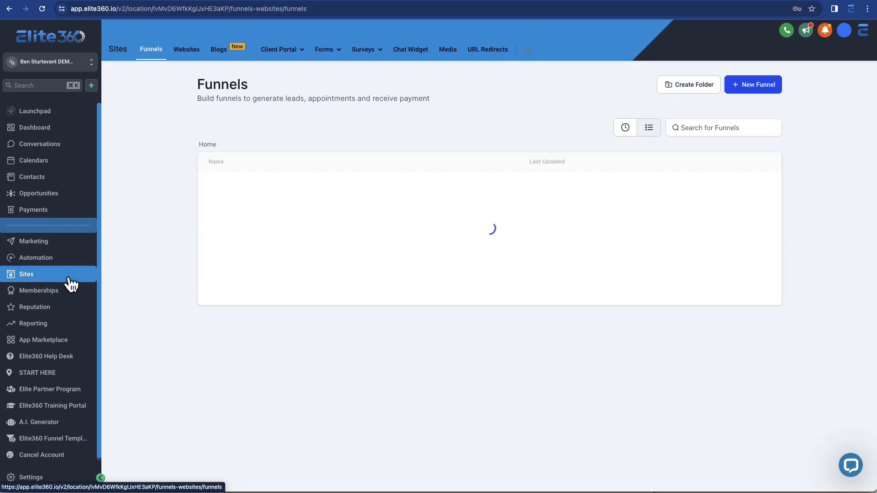
left_click(252, 186)
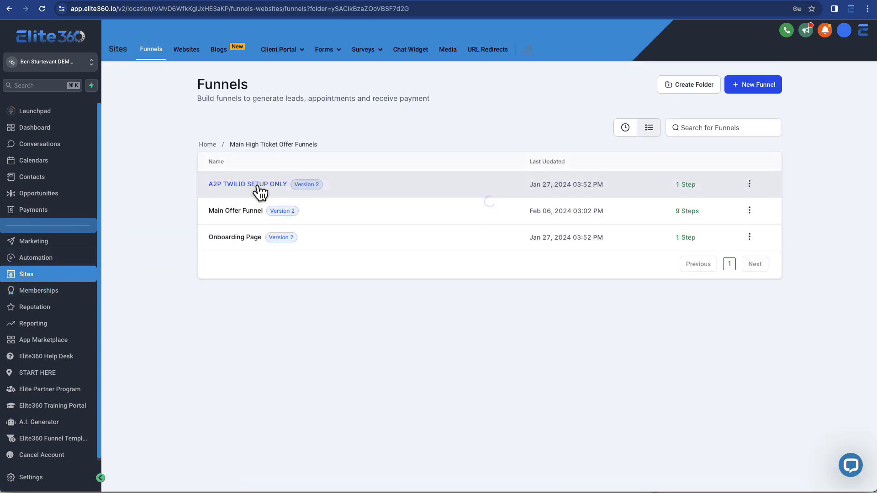
left_click(246, 209)
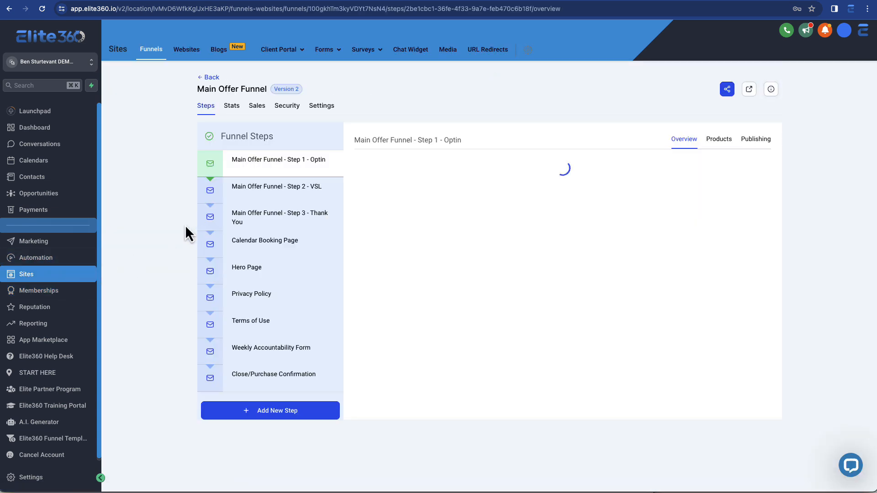
left_click(251, 198)
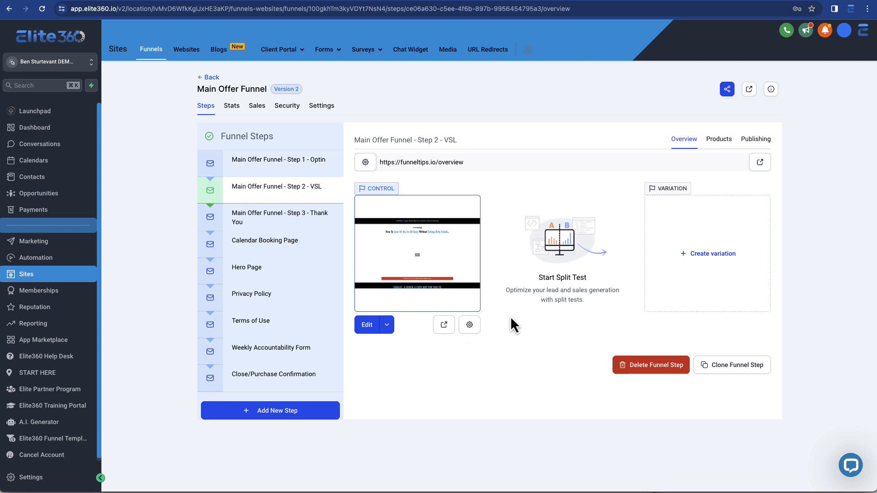
left_click(386, 324)
left_click(401, 305)
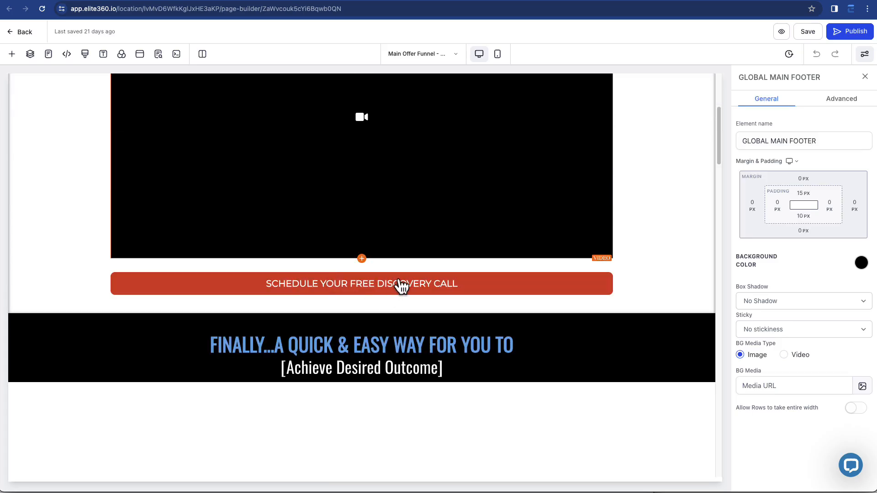
Open the schedule button's popup and switch its calendar element to 15 Min. Discovery Call
left_click(401, 285)
scroll(840, 373, "down", 7)
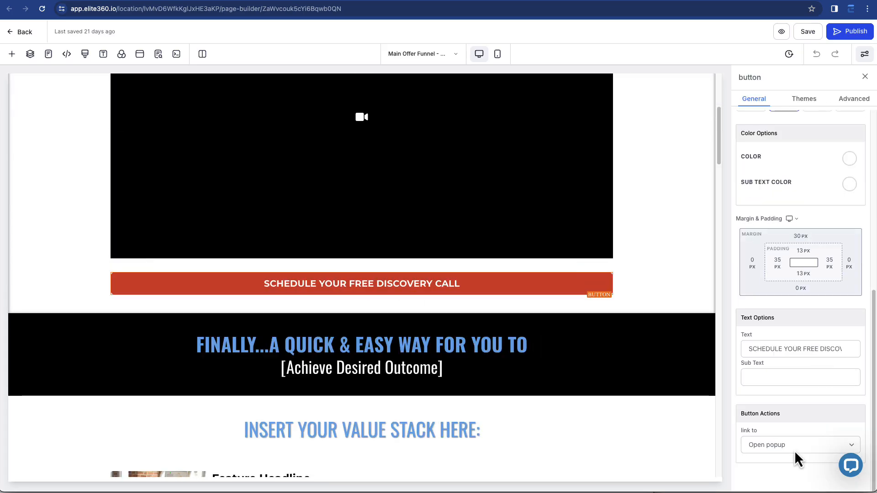
left_click(142, 56)
scroll(407, 214, "down", 3)
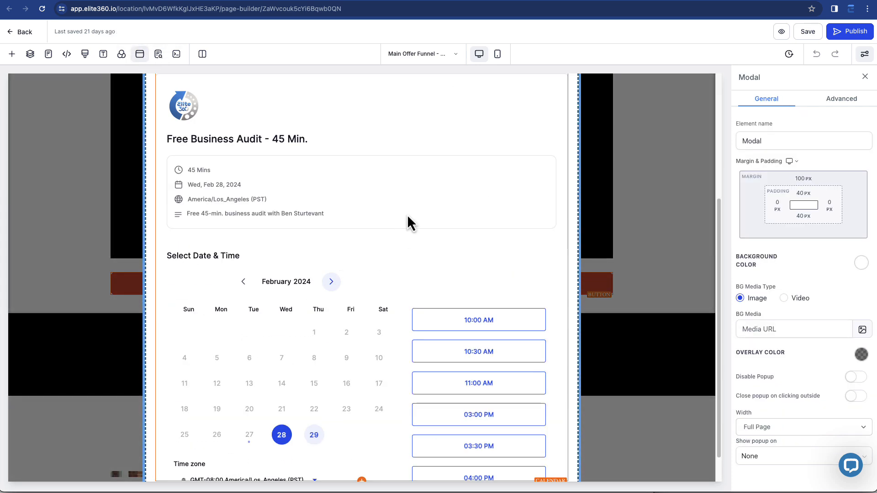
left_click(408, 219)
scroll(409, 237, "up", 2)
scroll(457, 251, "down", 1)
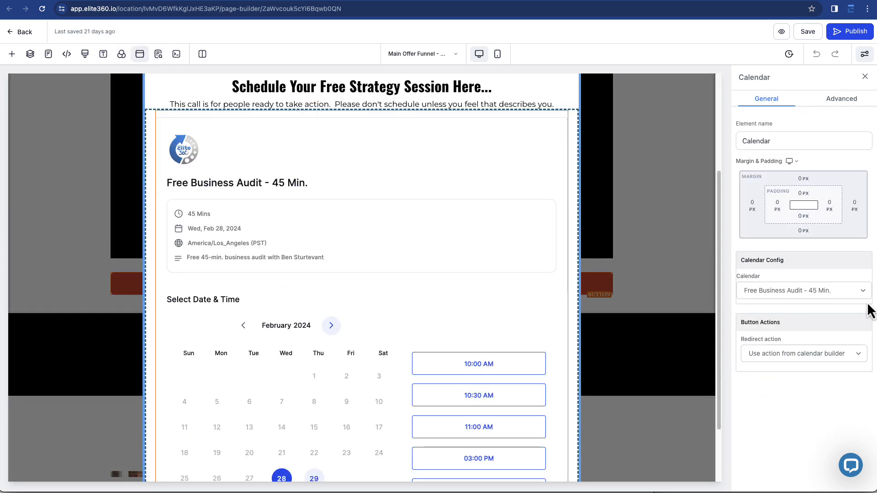
left_click(854, 293)
left_click(807, 278)
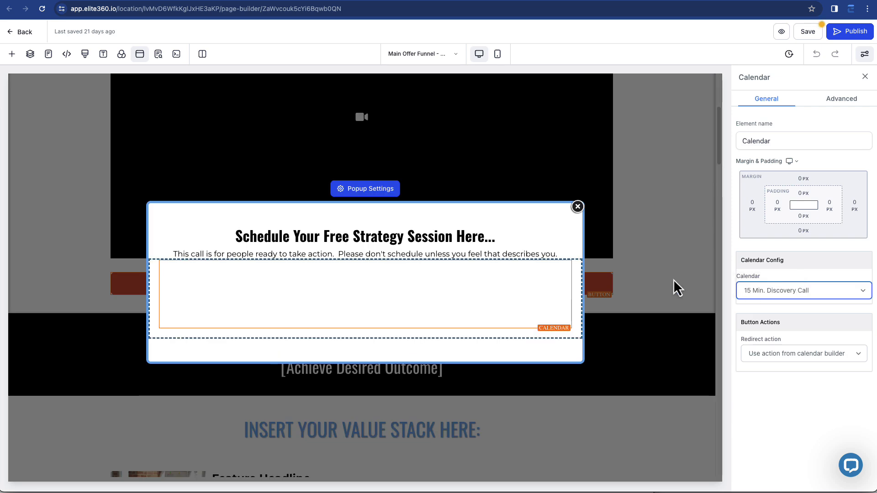
Close the popup and leave the page builder without saving the changes
scroll(341, 283, "down", 3)
scroll(457, 286, "up", 2)
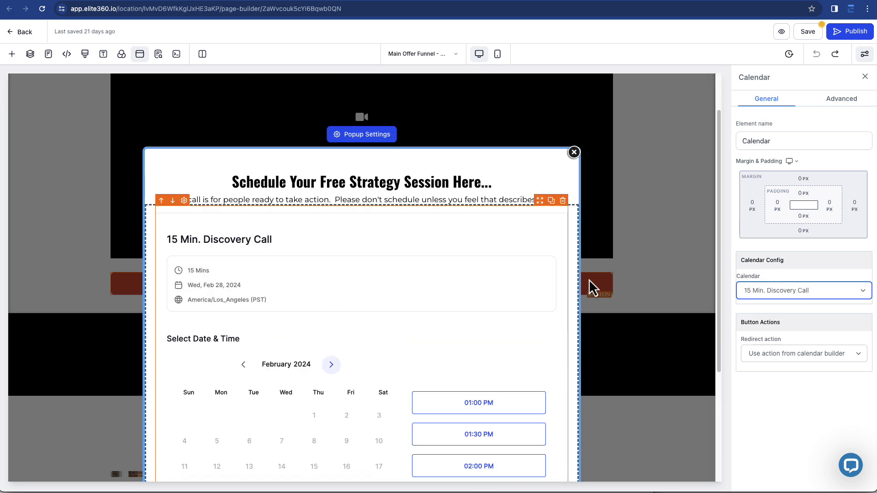
left_click(573, 154)
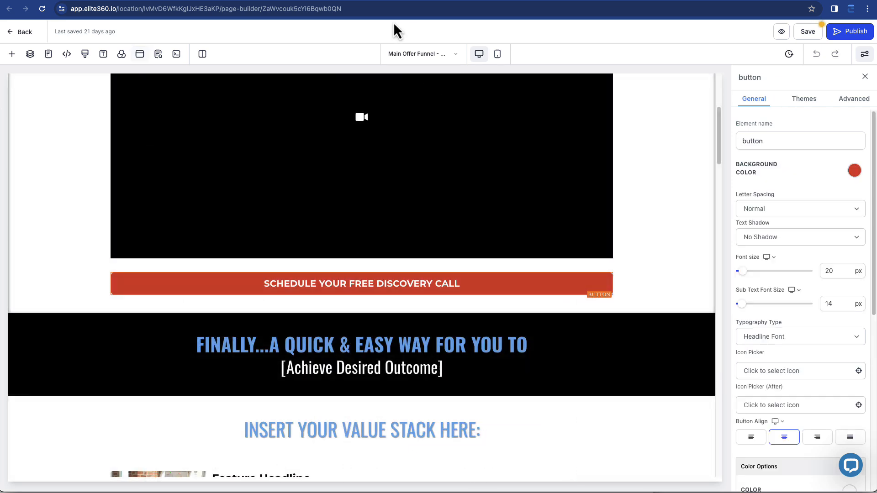
key("super+w")
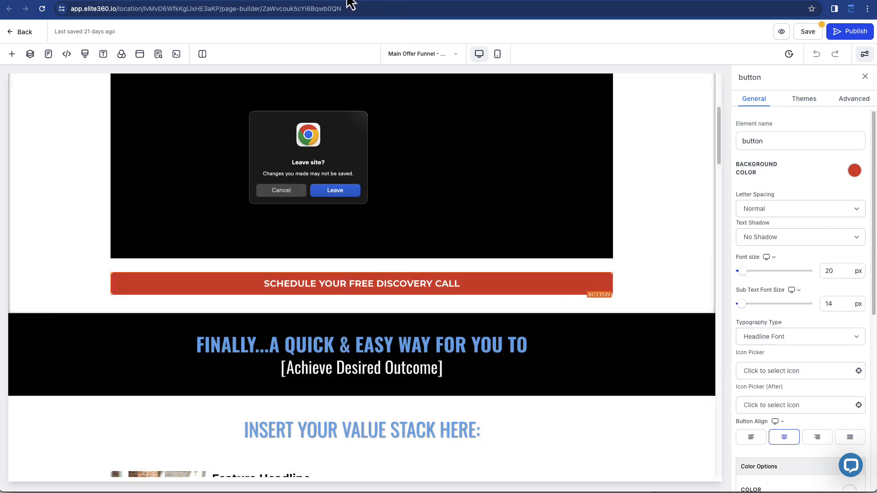
left_click(339, 191)
Open the Calendar Booking Page funnel step and preview its live booking page
left_click(263, 240)
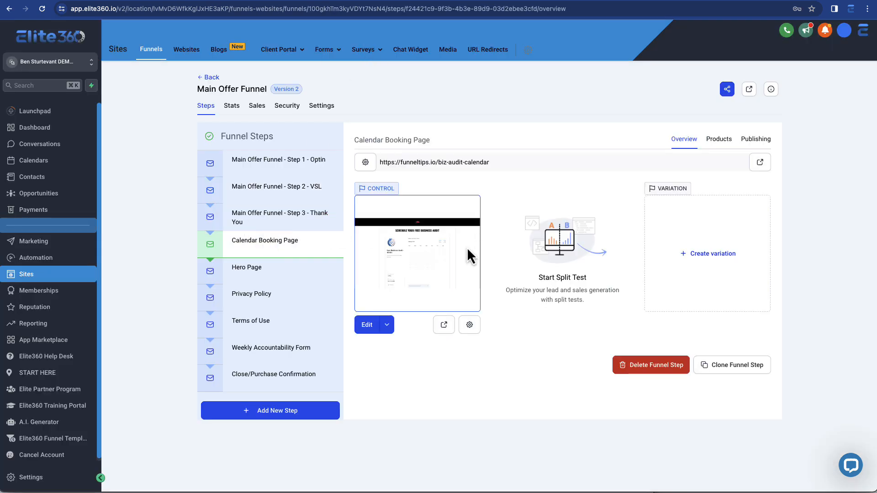
left_click(444, 325)
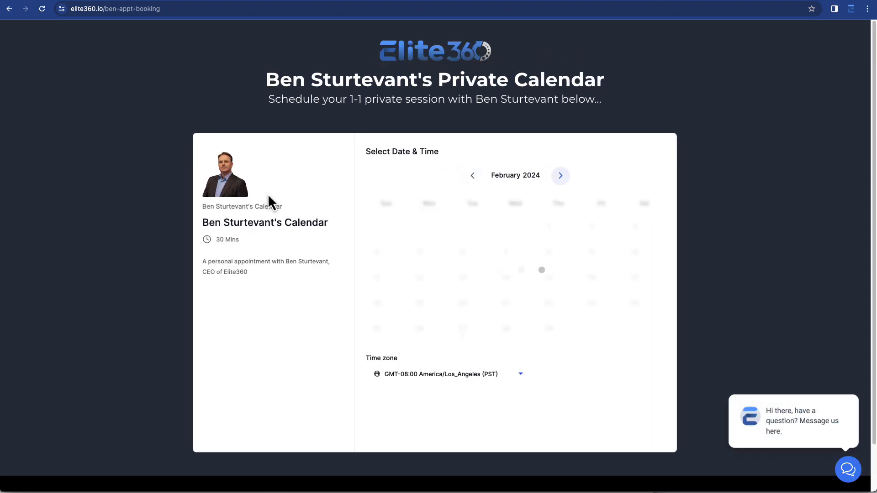
scroll(270, 163, "down", 2)
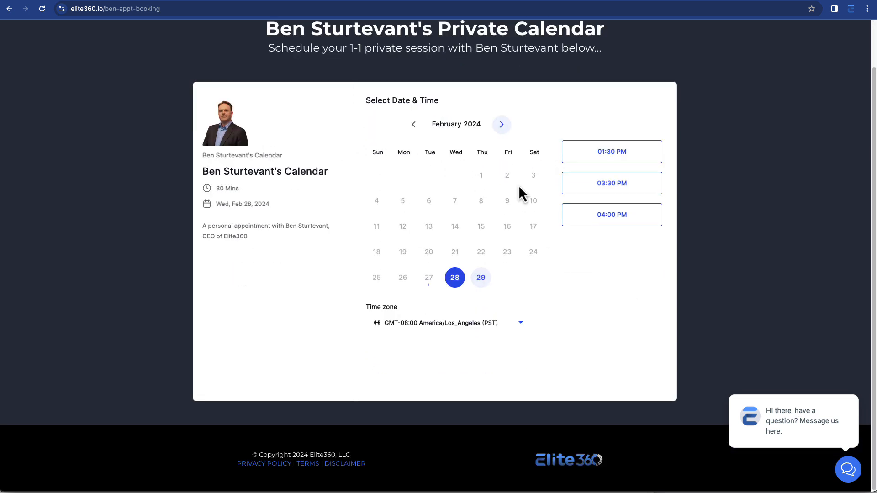
scroll(503, 255, "up", 2)
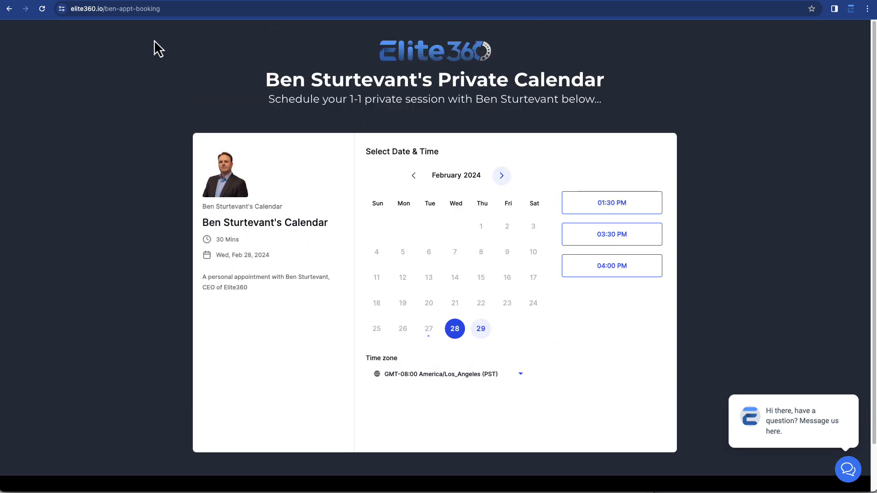
left_click(166, 9)
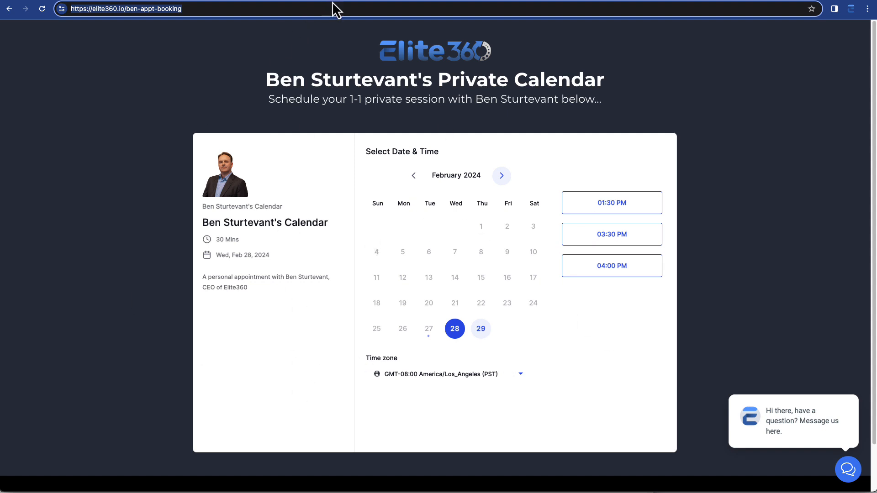
Return to Calendar Settings and view the embed code for the 15 Min. Discovery Call calendar
key("ctrl+Tab")
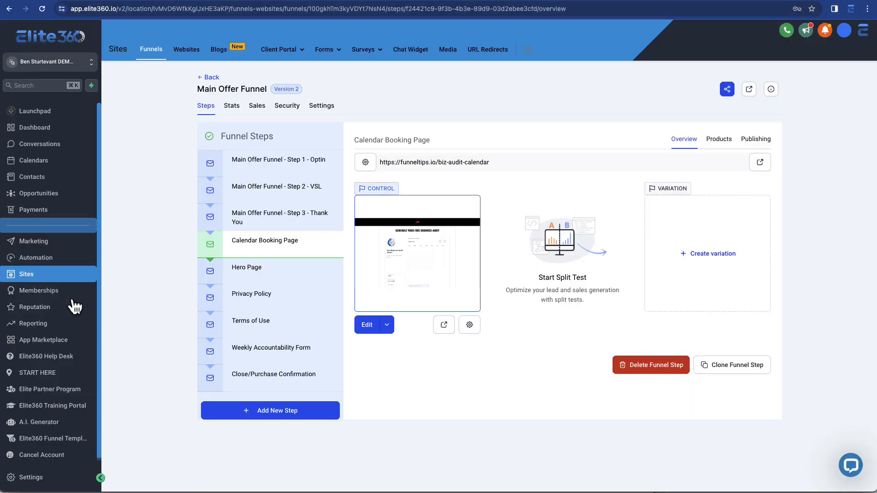
left_click(64, 161)
left_click(290, 51)
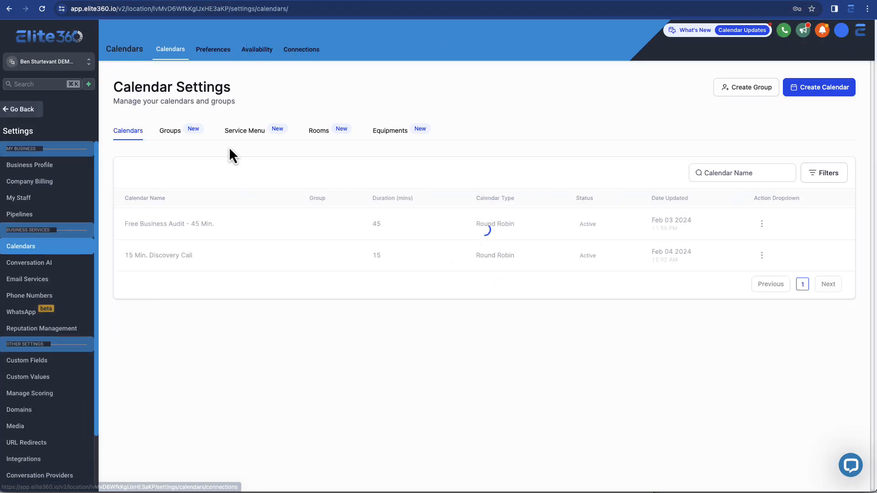
left_click(762, 255)
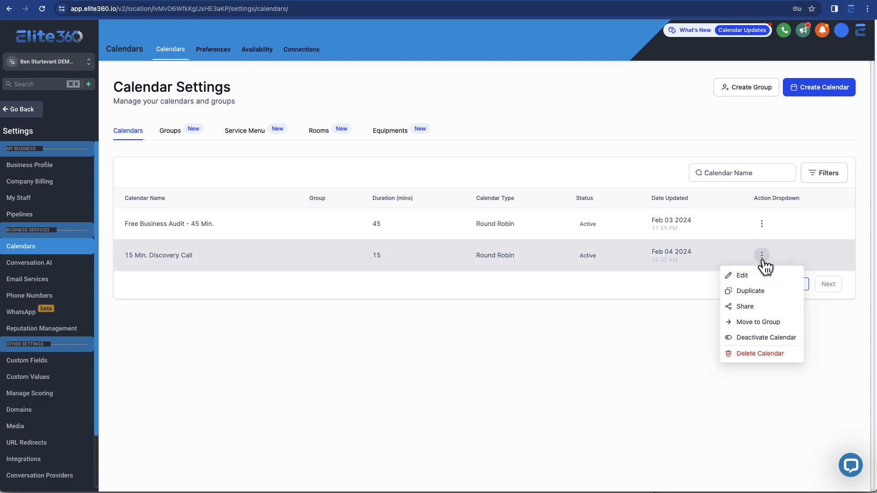
left_click(762, 308)
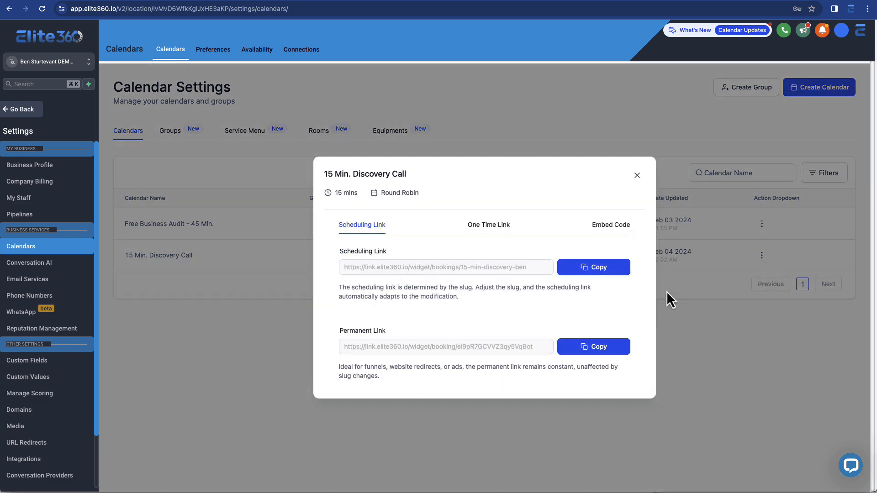
left_click(611, 225)
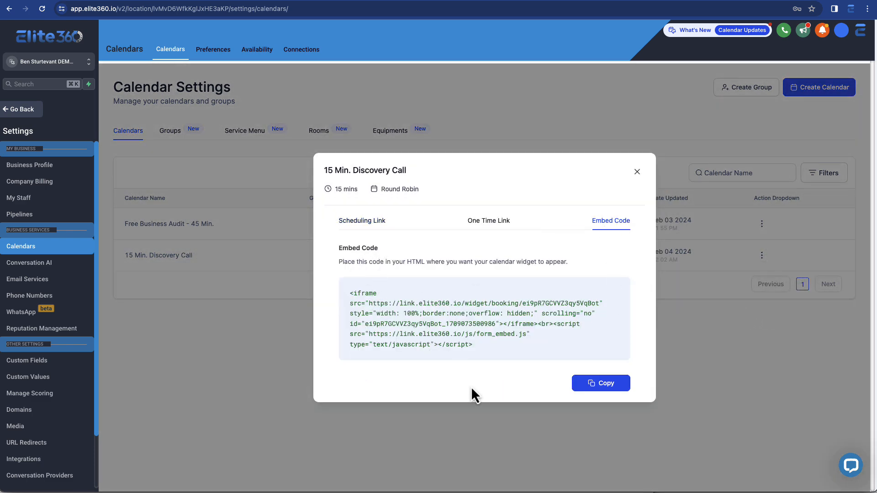
left_click(637, 172)
Browse the Groups, Service Menu and Rooms sections of Calendar Settings
left_click(164, 136)
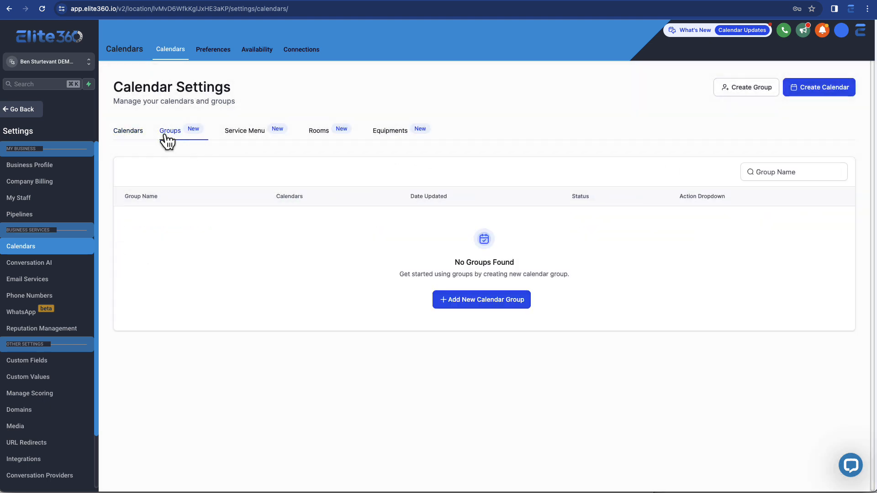
left_click(229, 137)
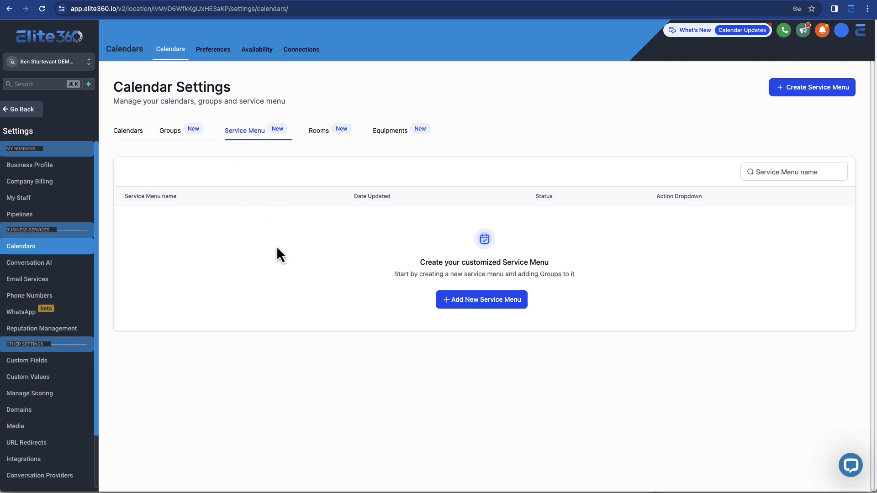
left_click(324, 135)
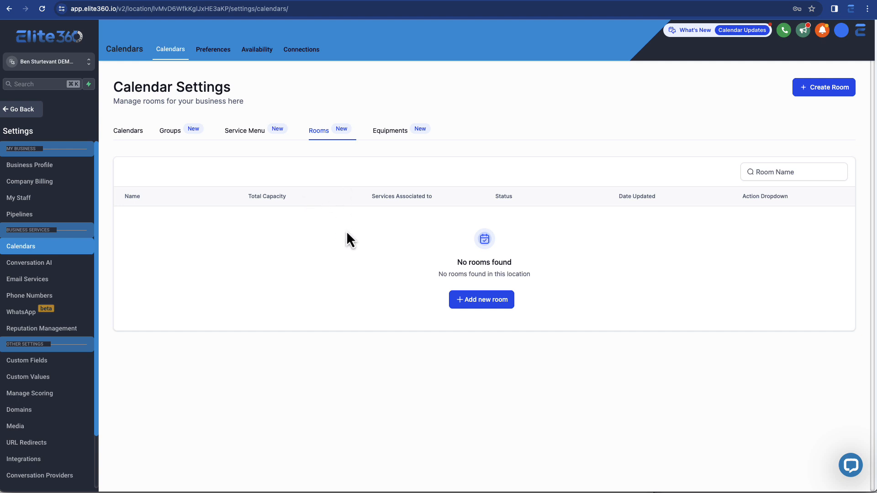
Open the new room form, inspect its Total Capacity field, and close the form without creating a room
left_click(489, 300)
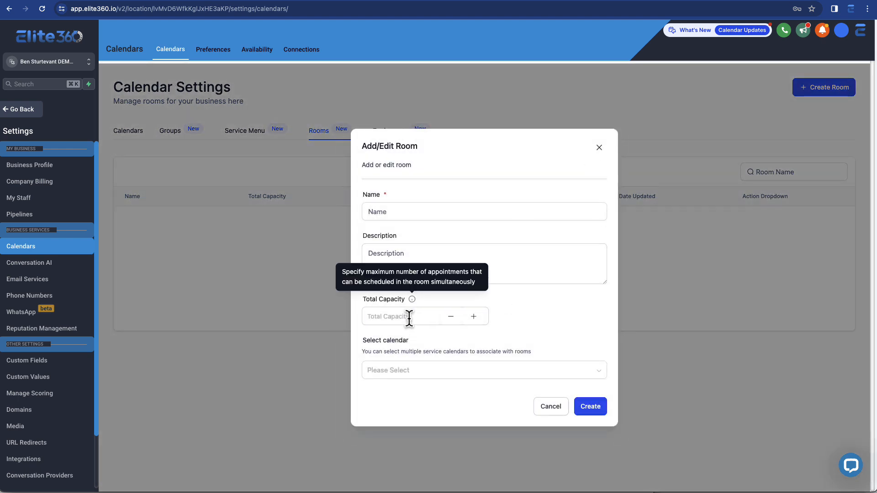
left_click(382, 316)
left_click_drag(360, 301, 366, 300)
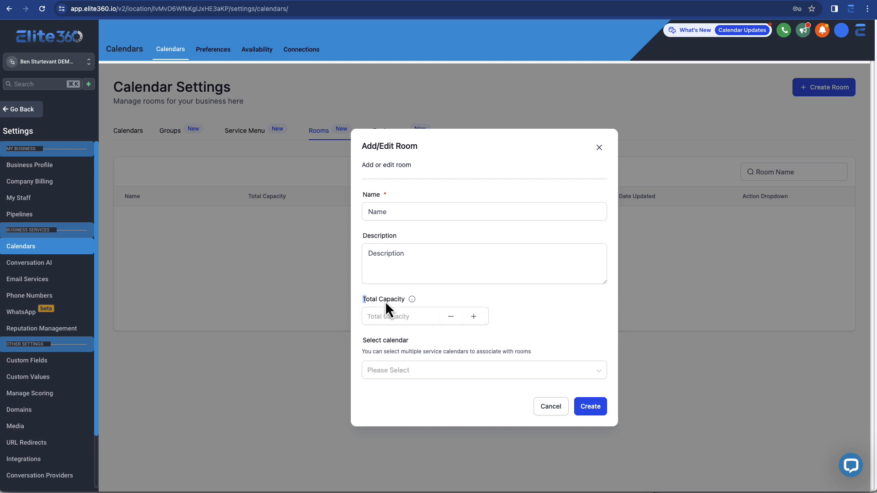
left_click(416, 317)
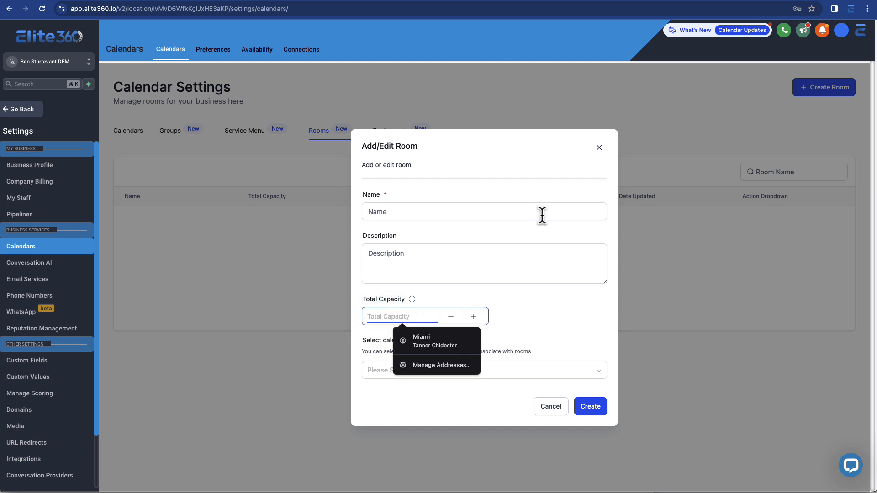
left_click(599, 148)
Switch to the Equipments section, open the new equipment form, and close it without creating anything
left_click(388, 137)
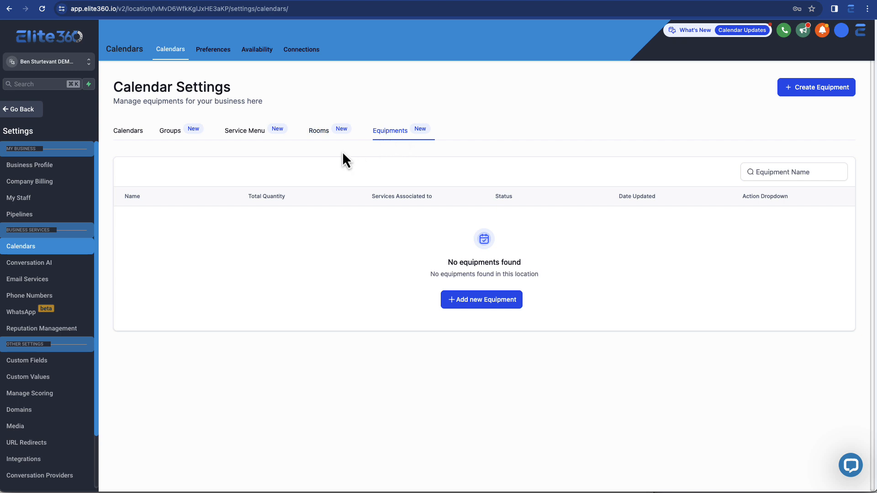
left_click(487, 301)
left_click(508, 257)
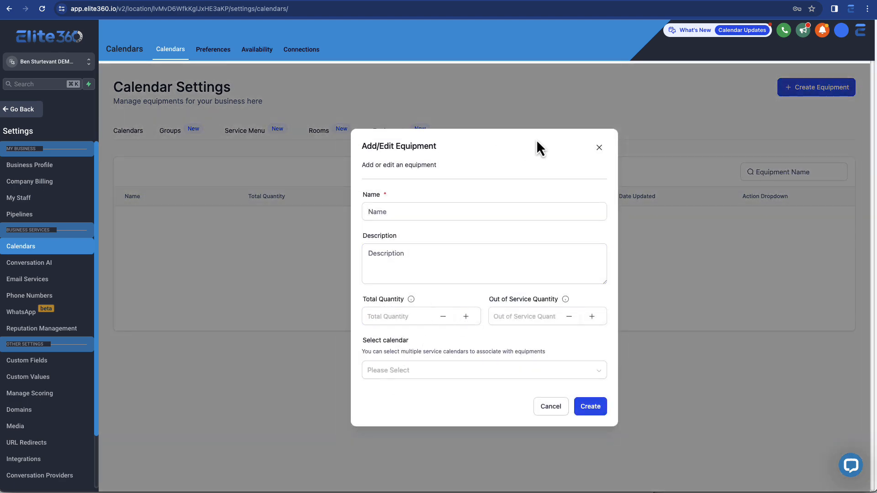
left_click(597, 149)
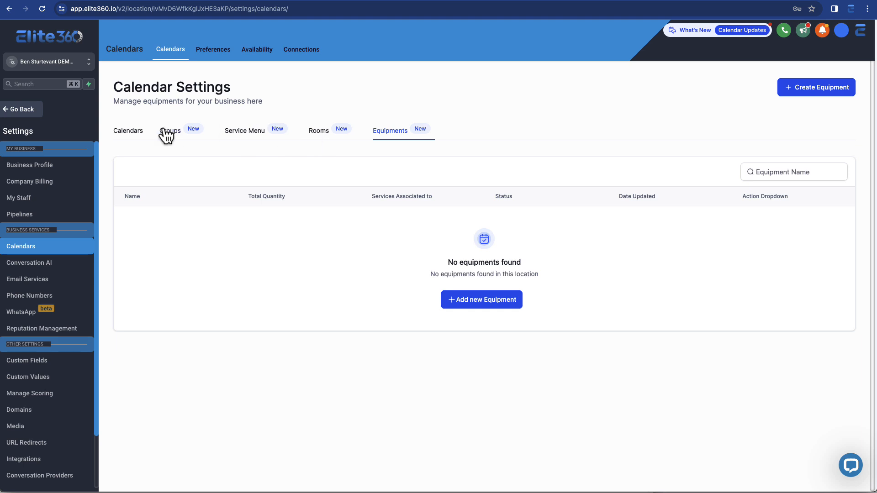